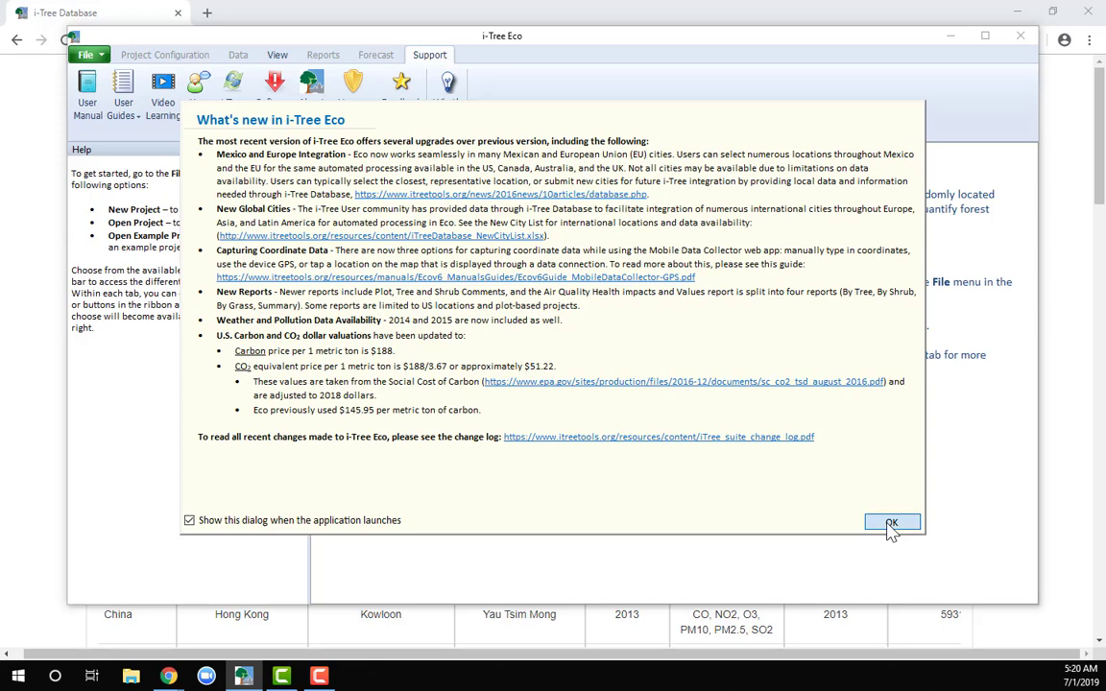
Dismiss the What's new notice, maximize the i-Tree Eco window and start a new Complete Inventory project
left_click(891, 524)
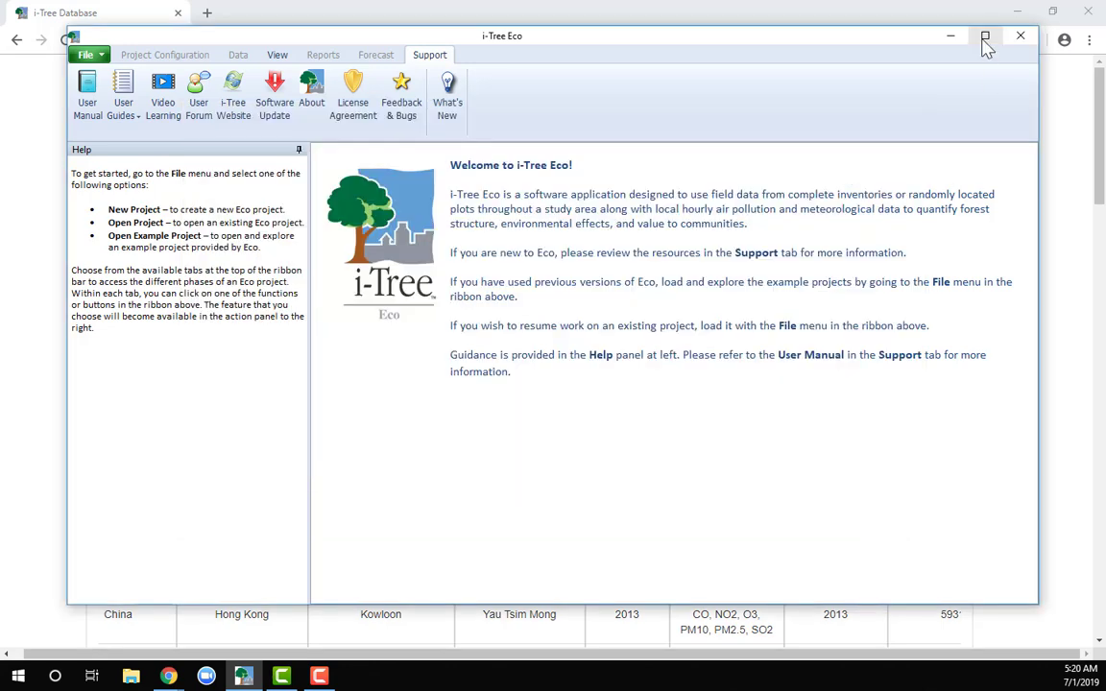
left_click(985, 35)
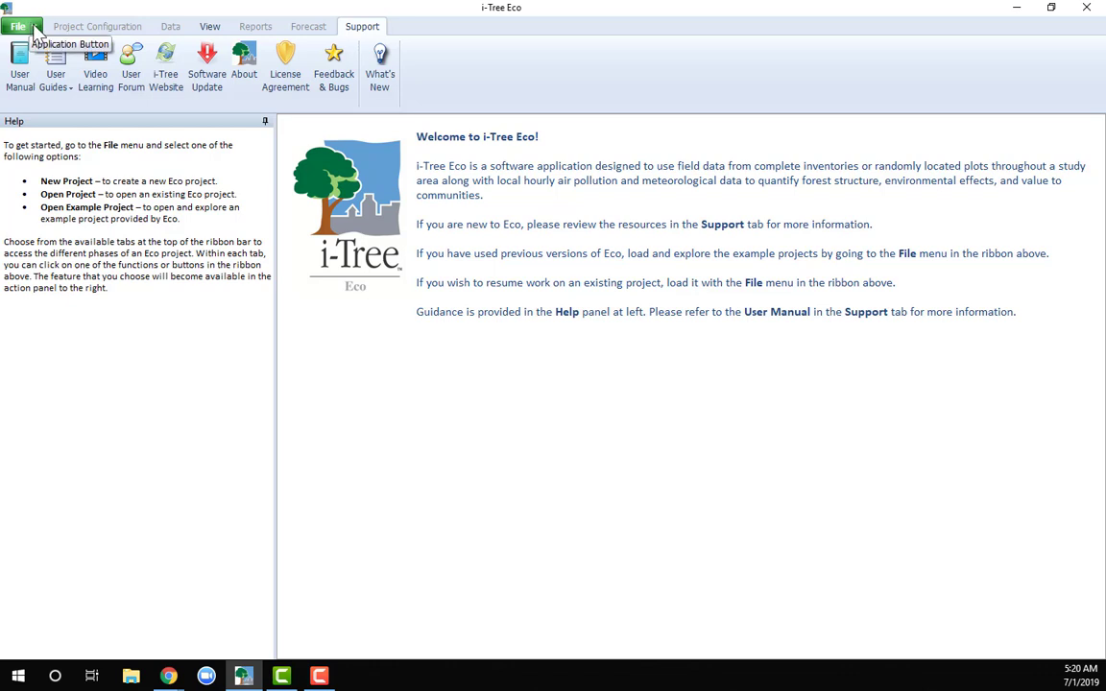
left_click(36, 30)
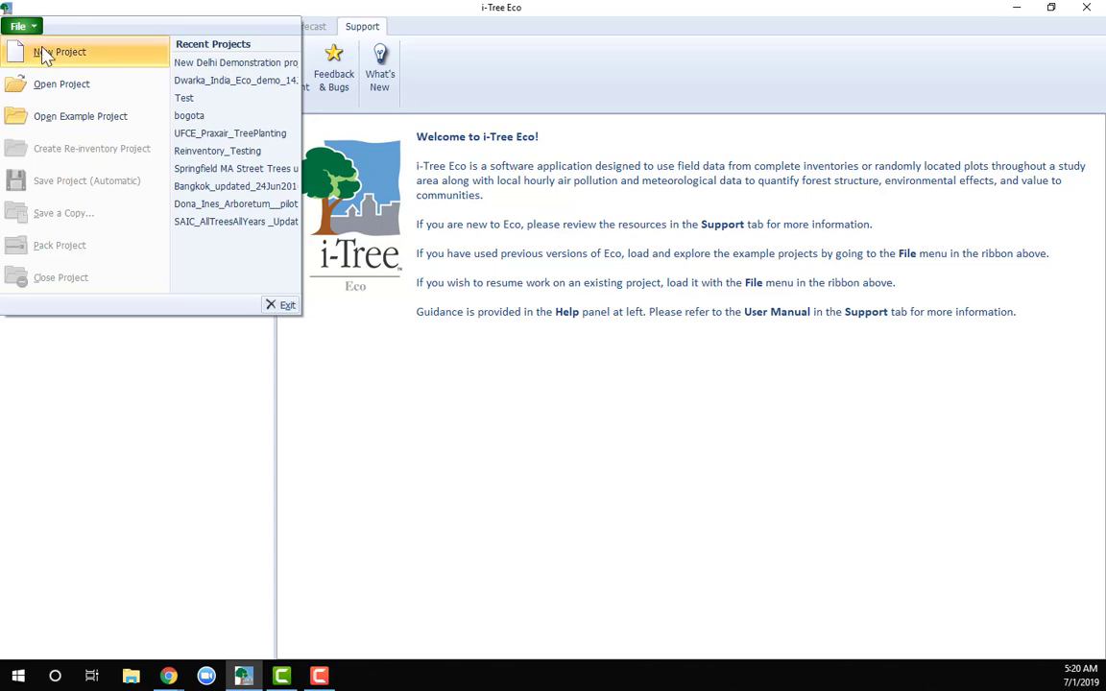
left_click(44, 54)
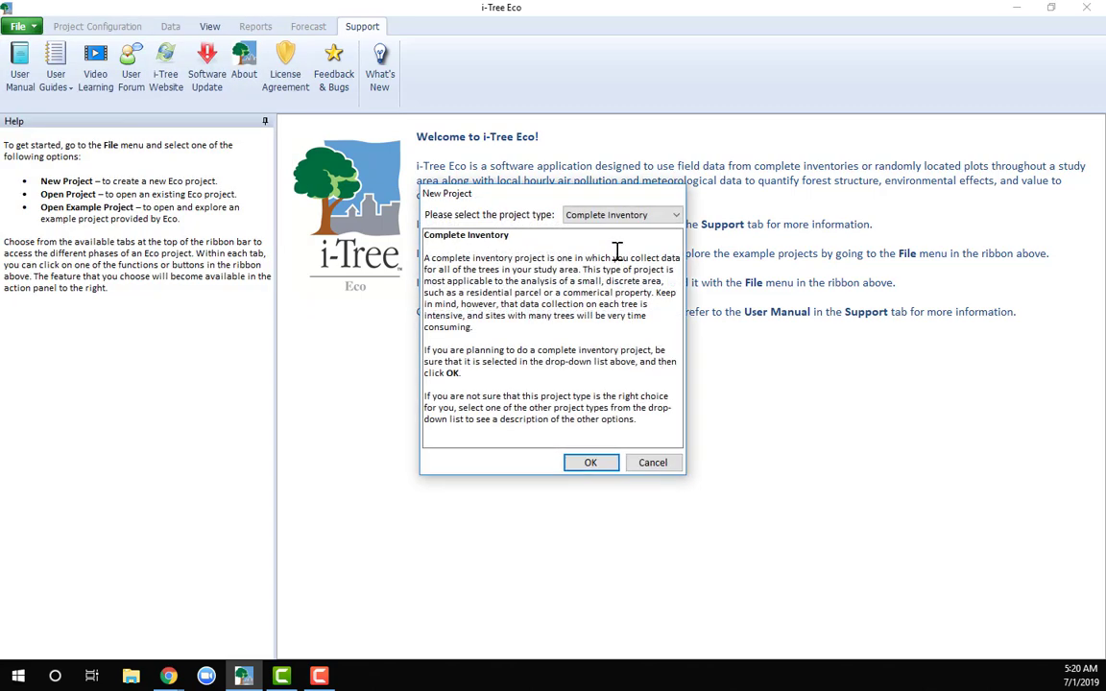
left_click(592, 465)
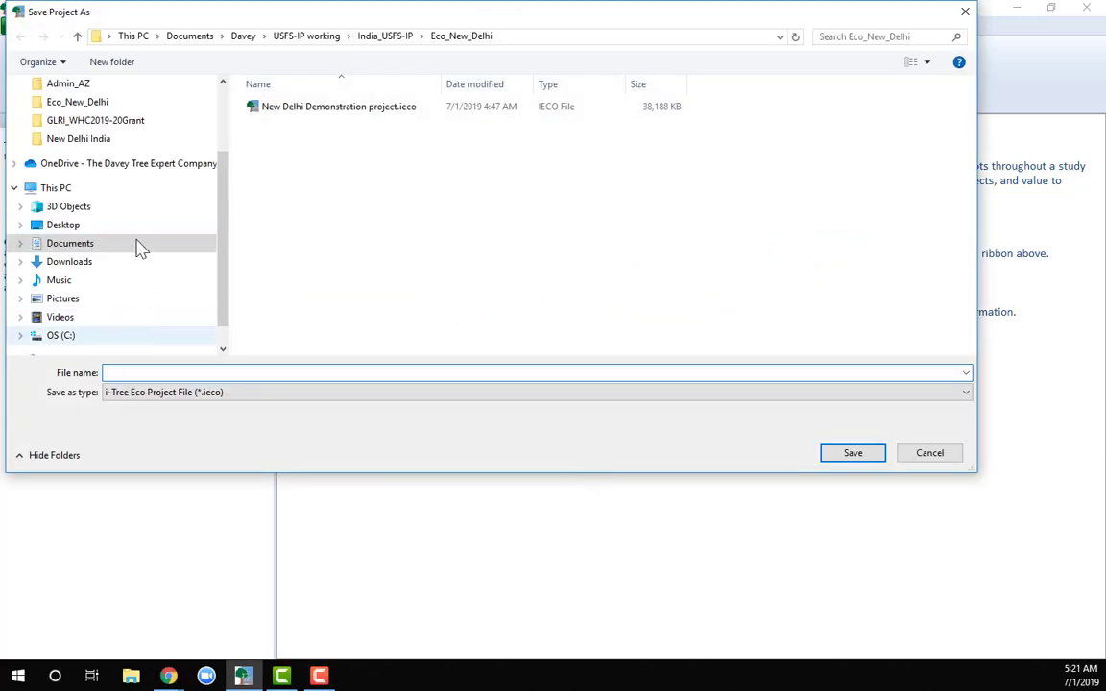
Save the new project file to the Desktop as "Demo for New Delhi"
left_click(72, 227)
left_click(153, 371)
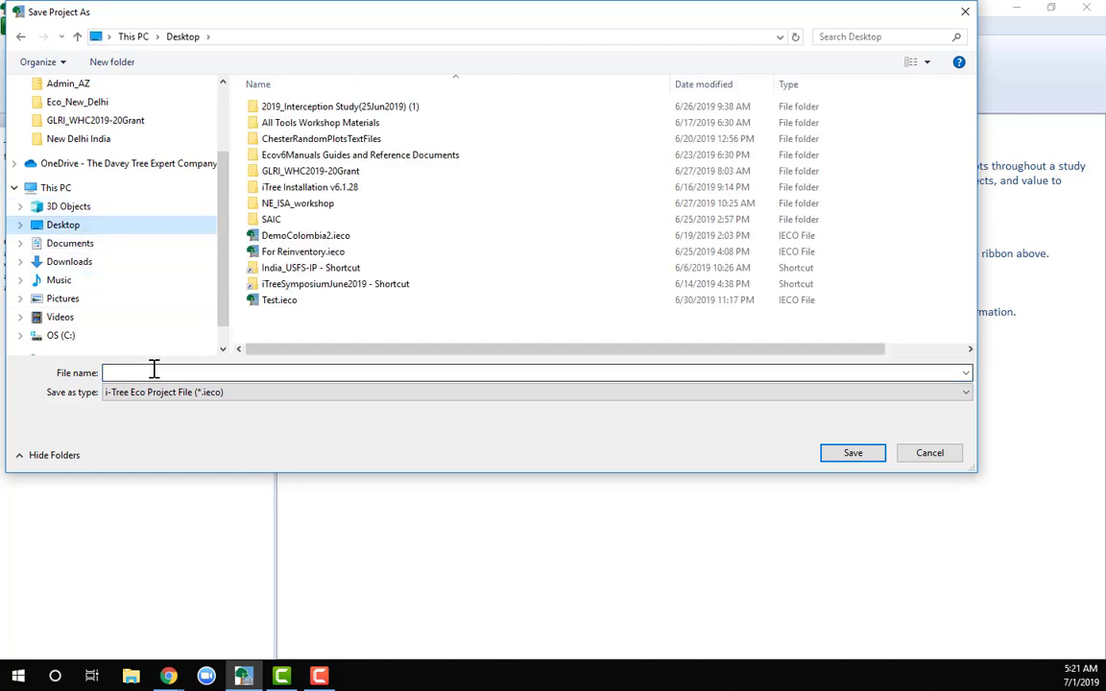
type("Demo for New Delhi")
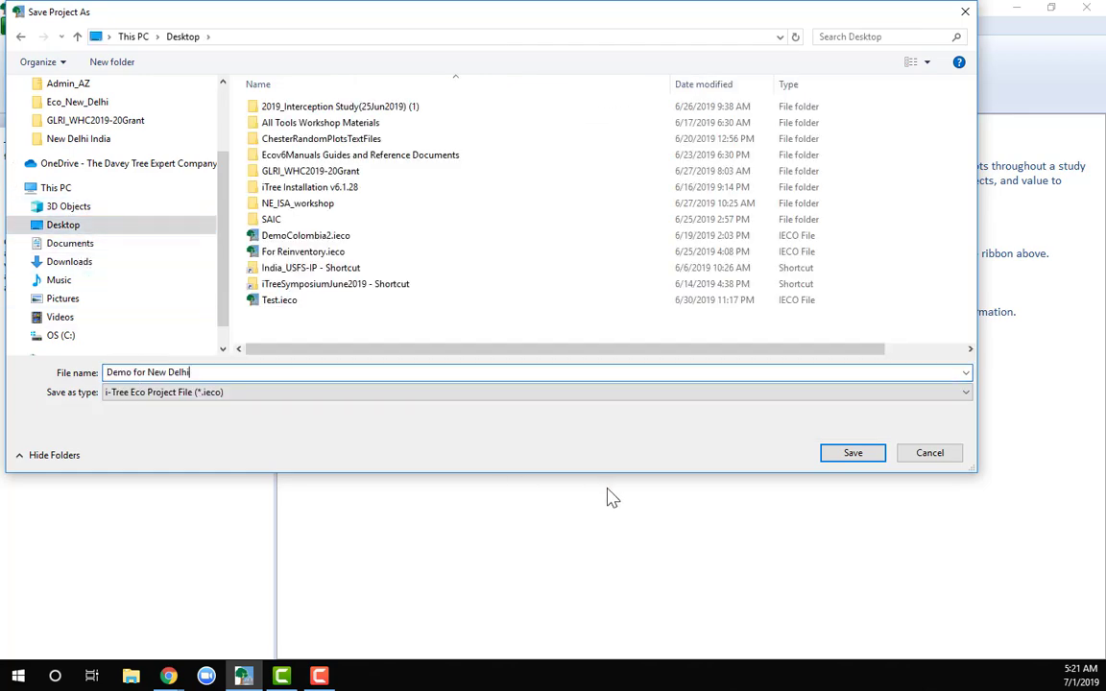
left_click(836, 455)
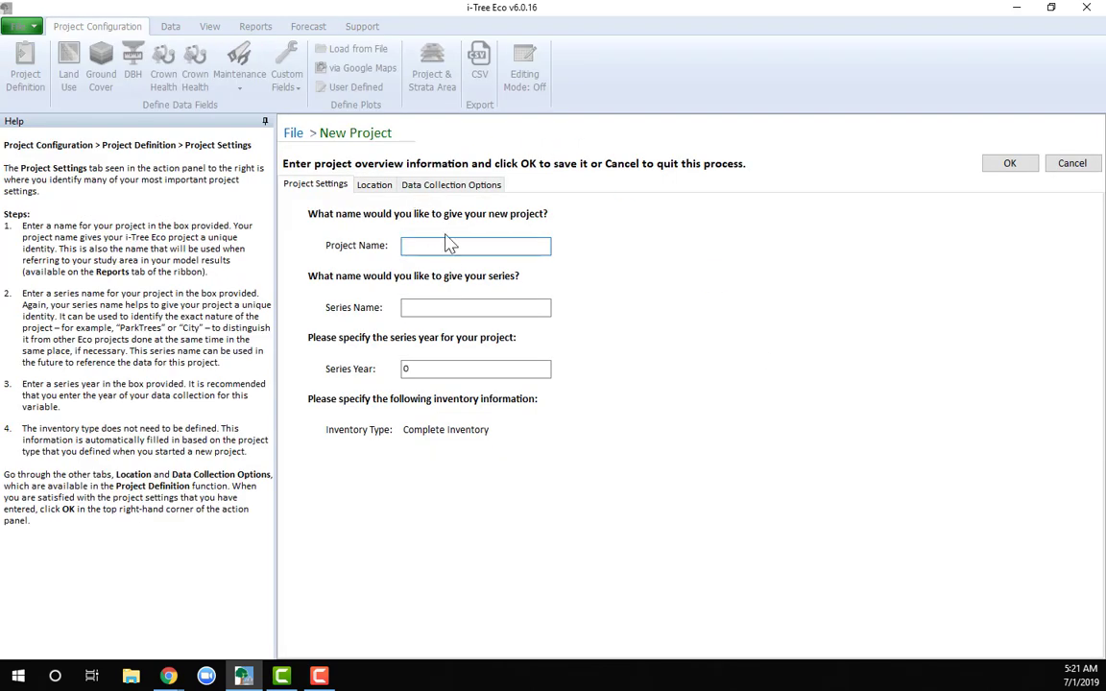
Name the project New Delhi Demonstration with series name demo and series year 2019, and open the location settings
left_click(447, 245)
type("lhi Demonsta")
left_click(416, 309)
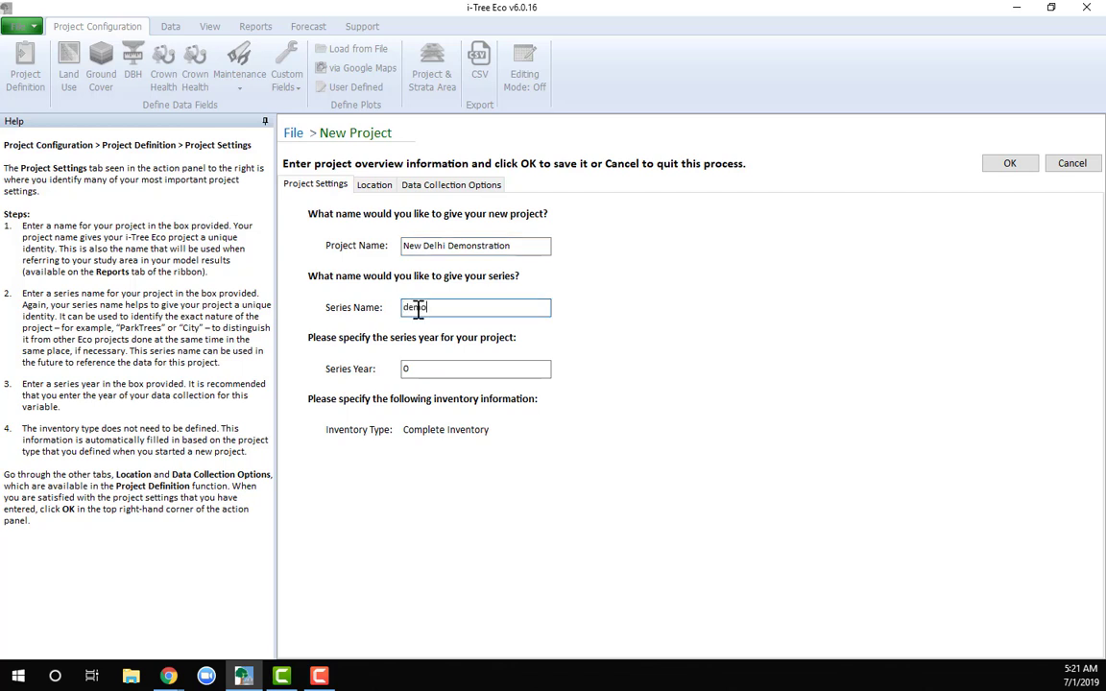
key("Tab")
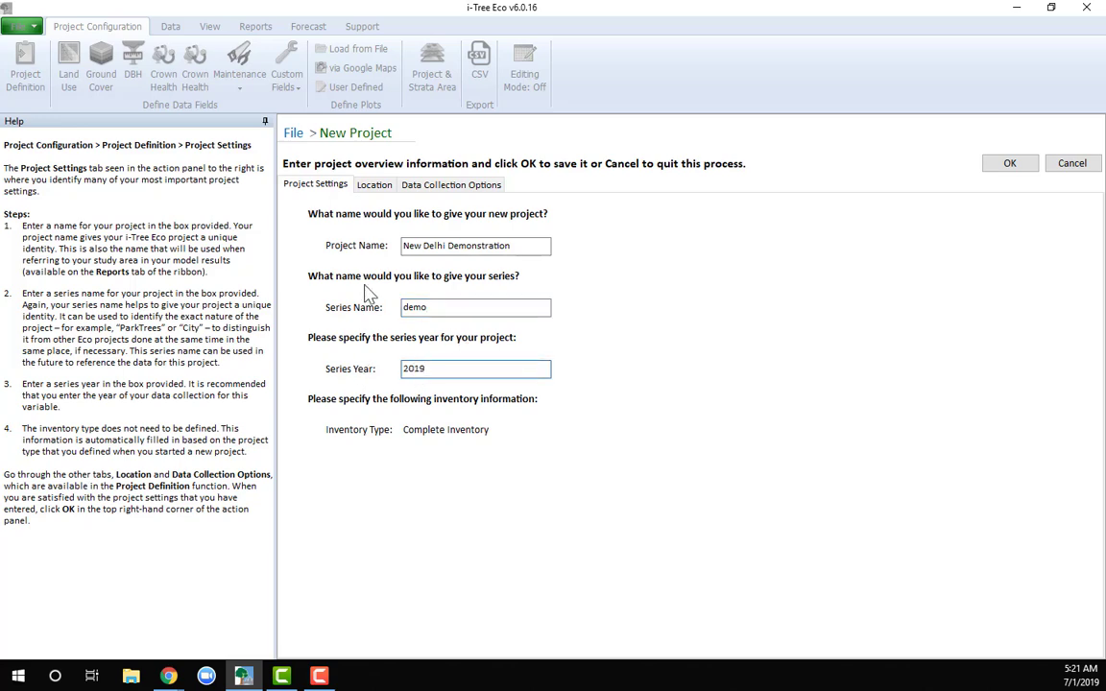
left_click(374, 187)
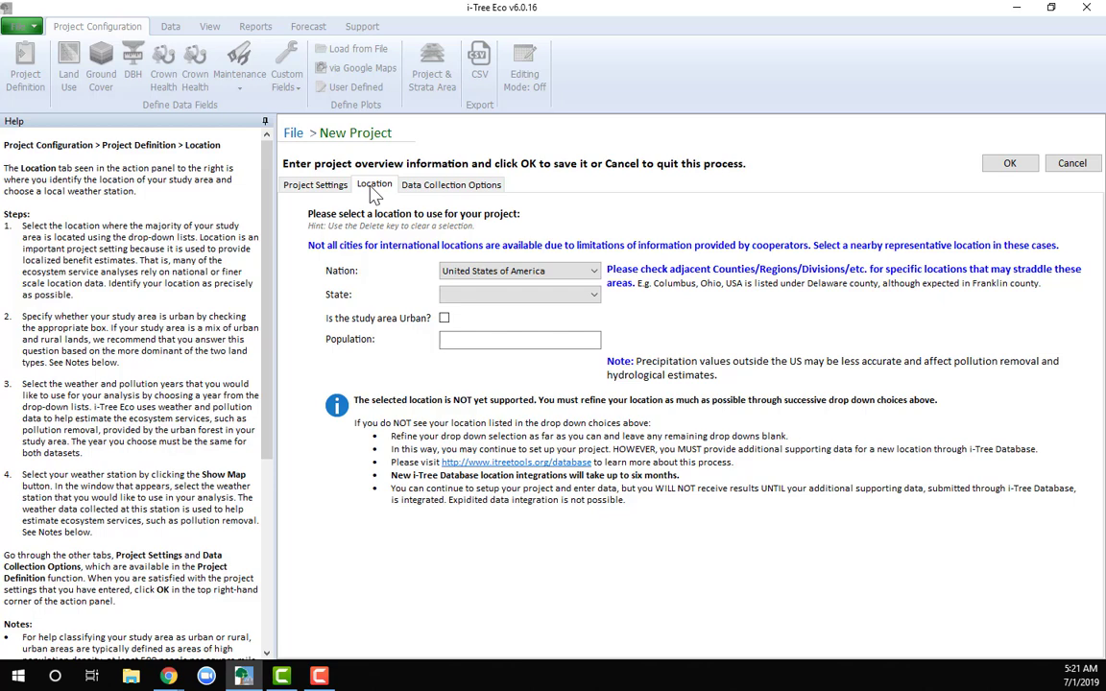
Set the project location to United Kingdom, England, in the London region
left_click(596, 273)
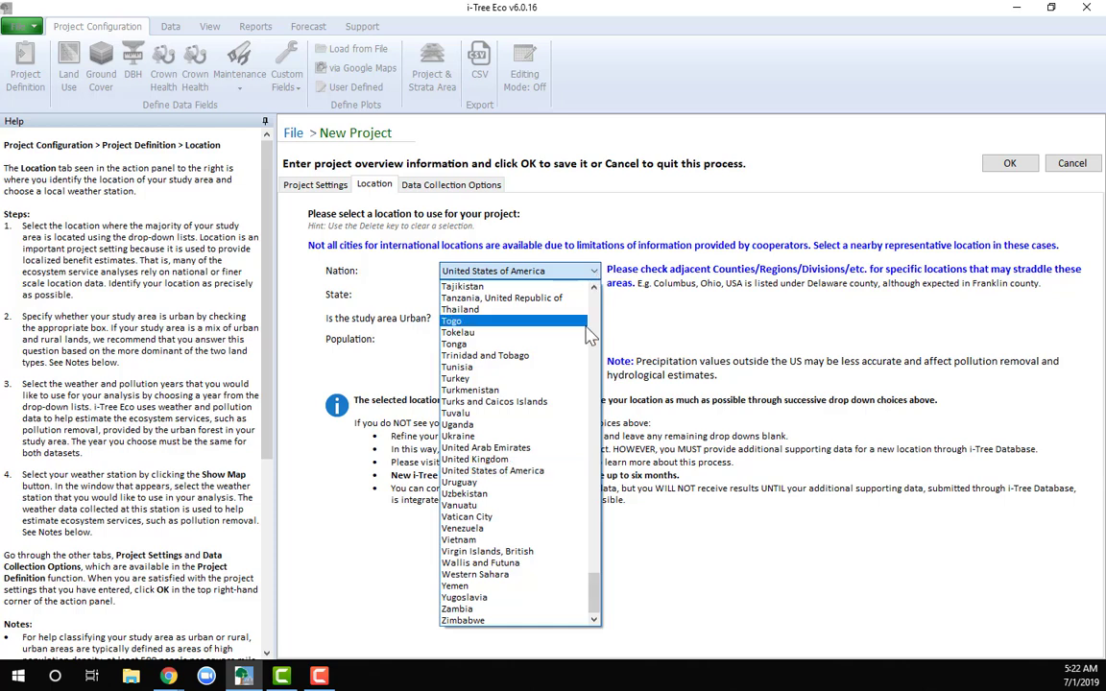
left_click(472, 459)
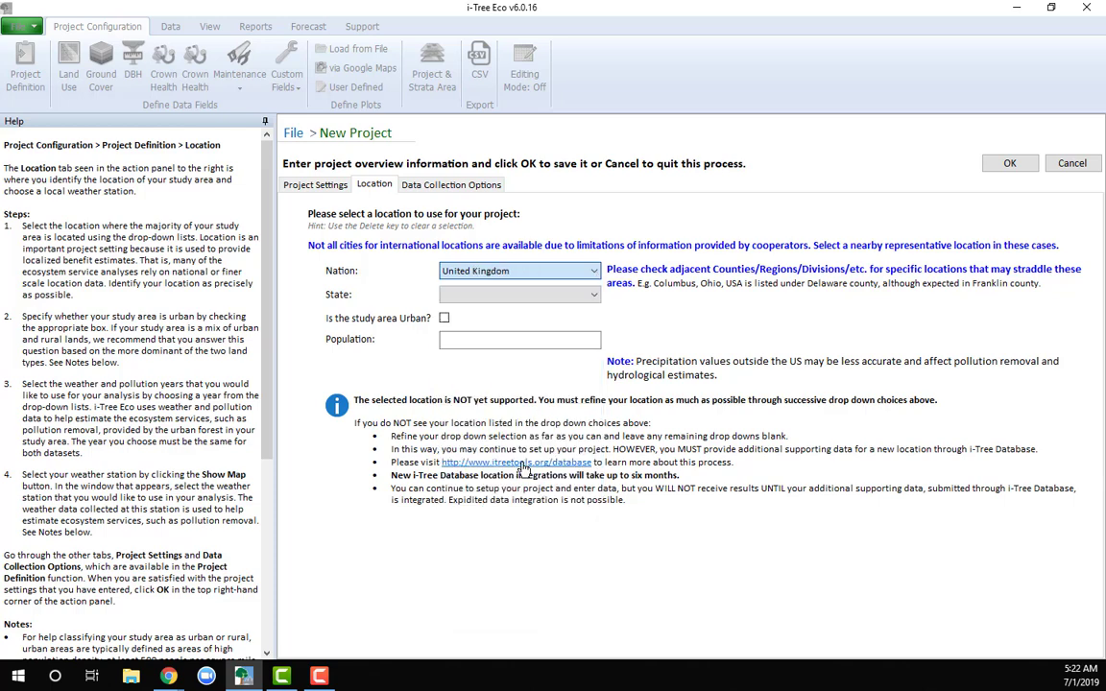
left_click(590, 294)
left_click(533, 310)
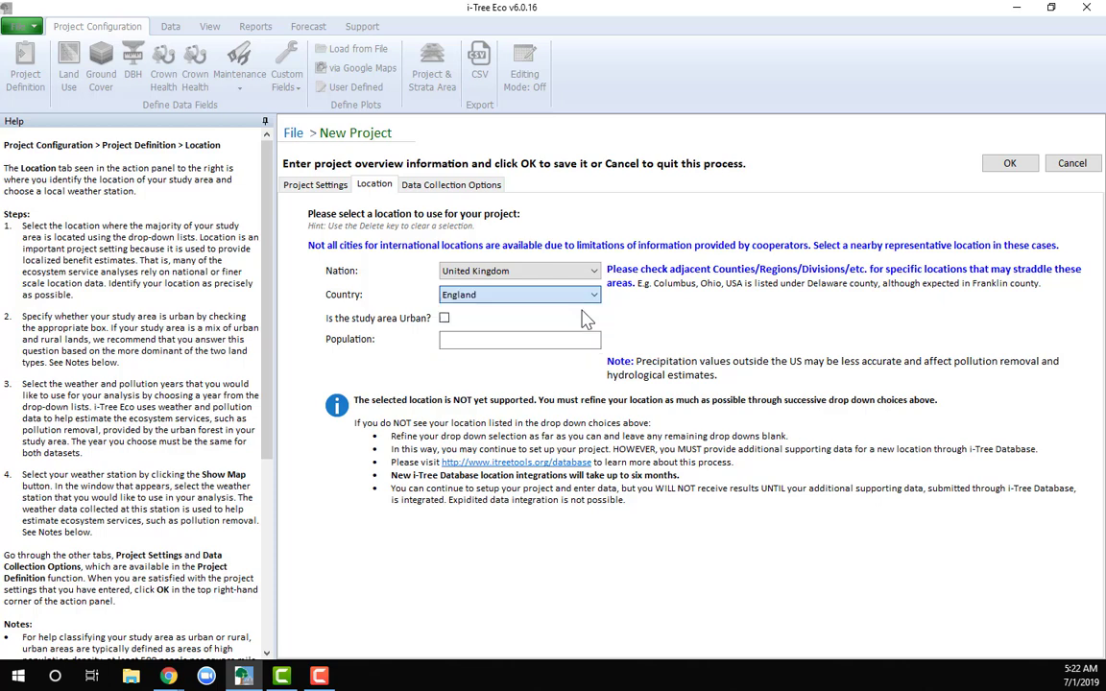
left_click(595, 320)
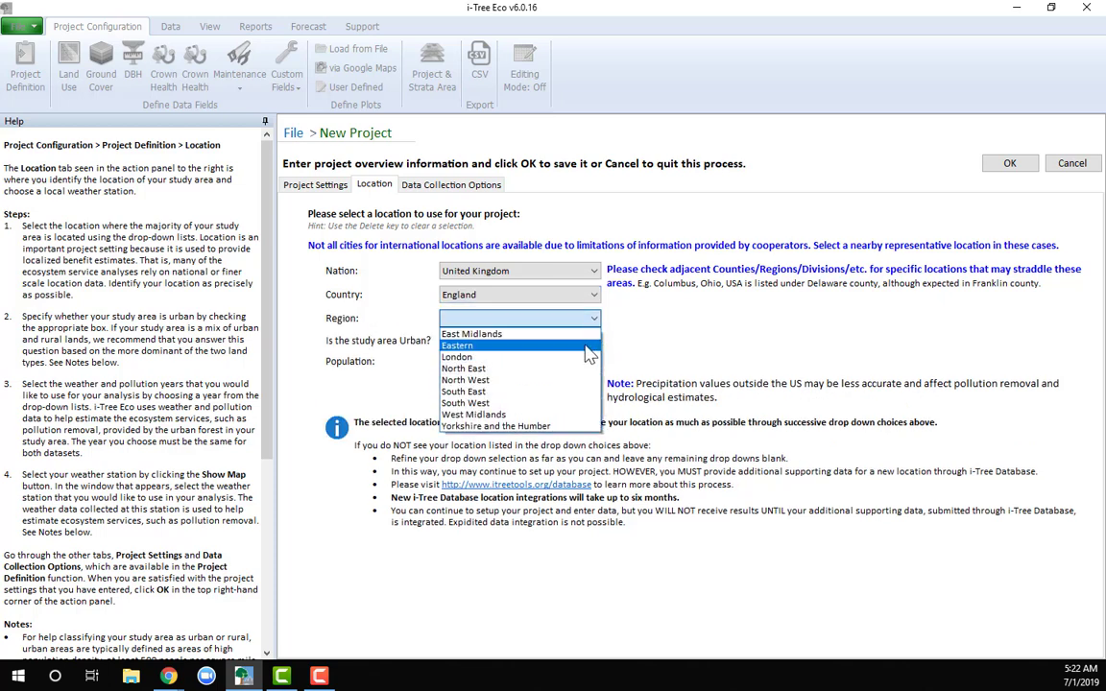
left_click(582, 360)
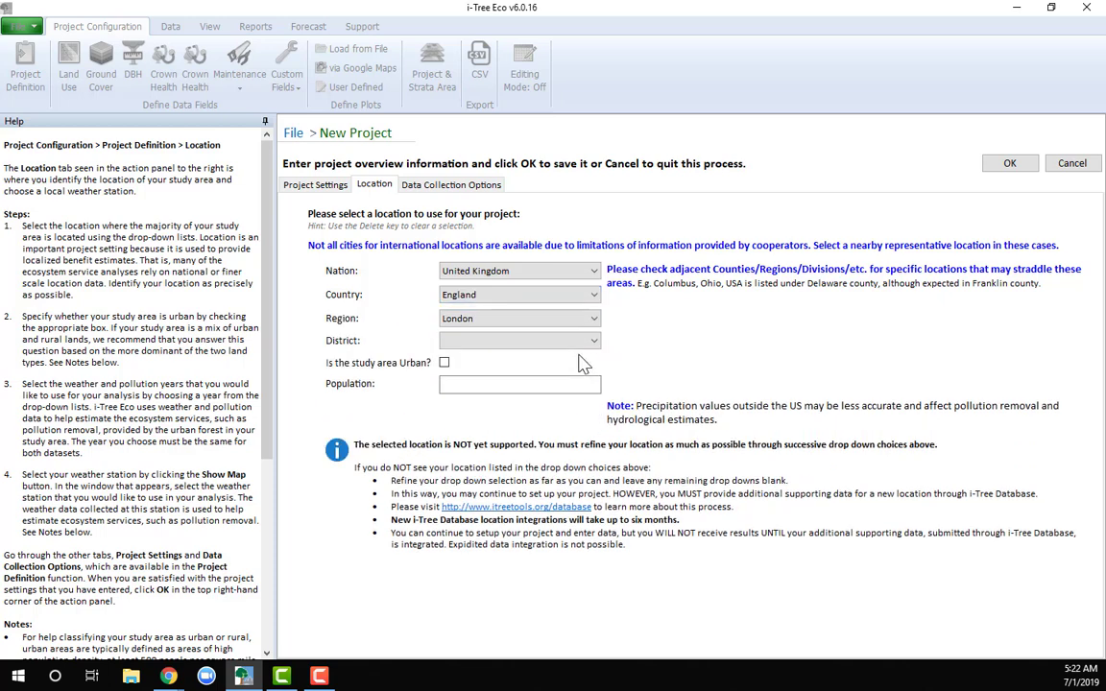
Set the project's nation to India
left_click(594, 270)
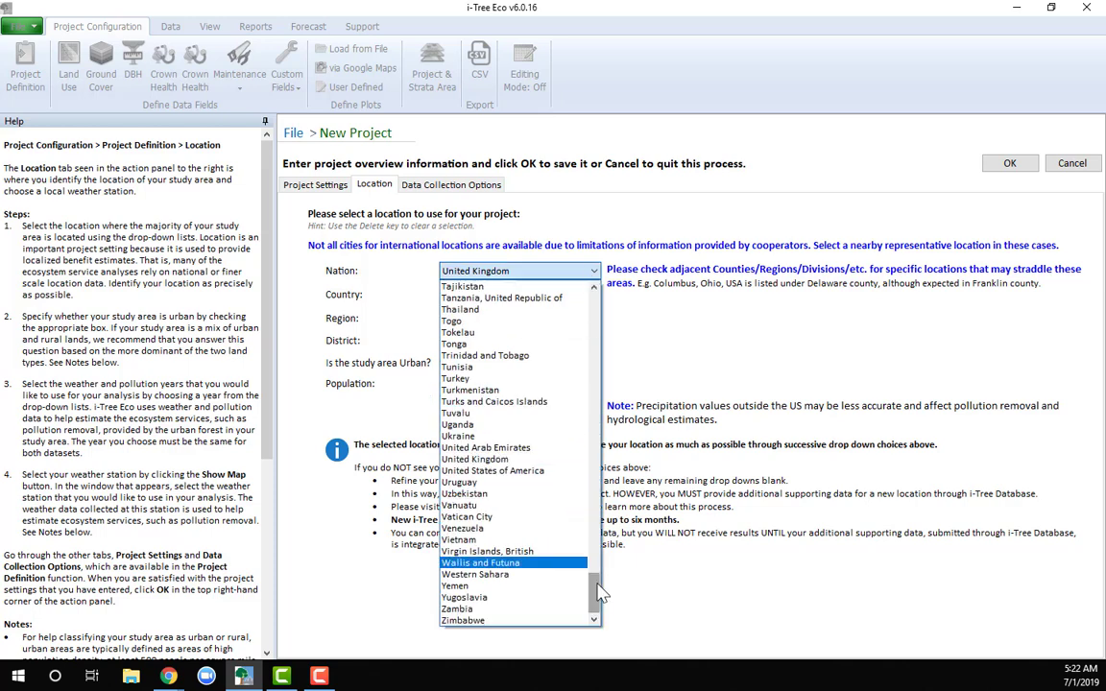
scroll(595, 561, "up", 7)
left_click_drag(594, 553, 596, 431)
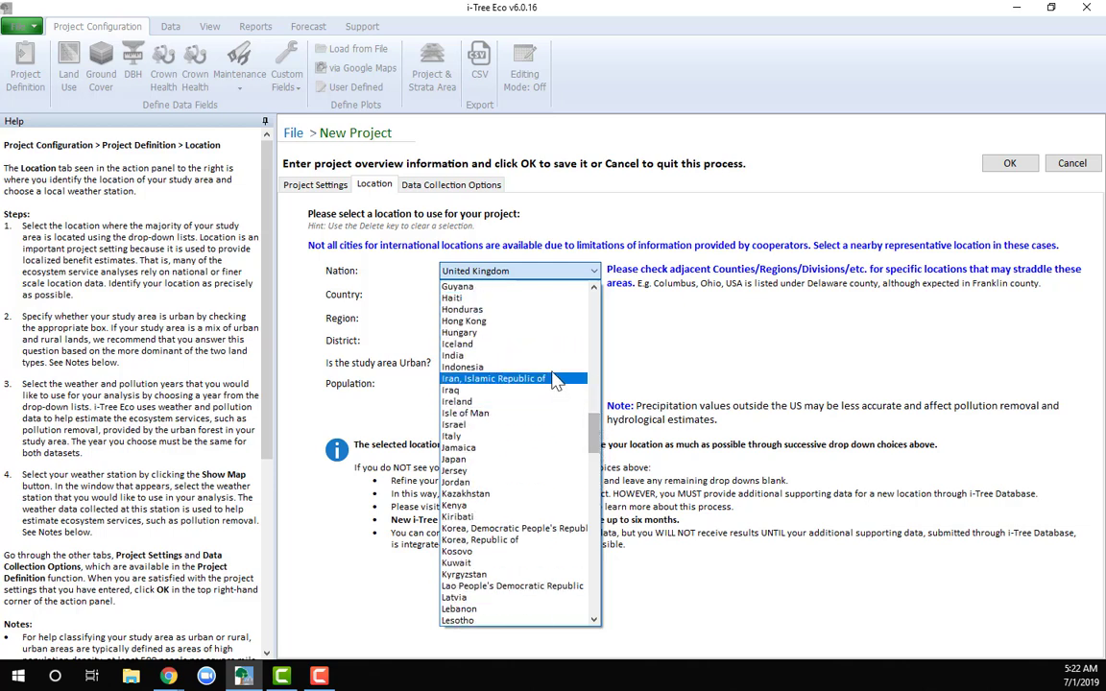
left_click(553, 356)
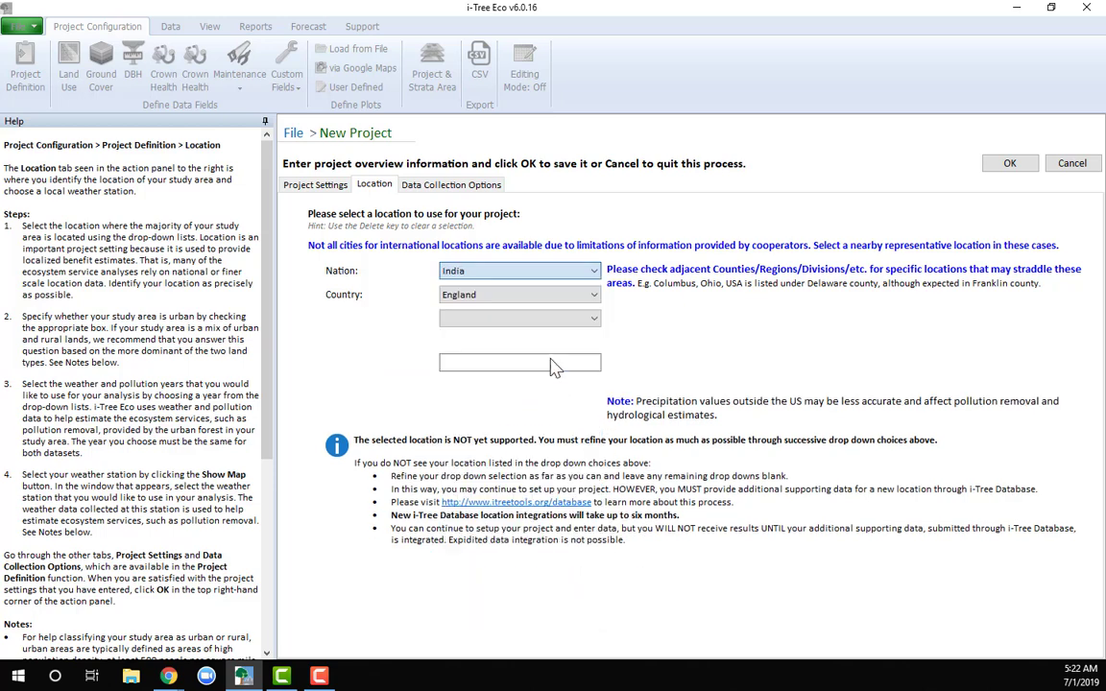
Set the location within India to Andhra Pradesh state, East Godavari district, Rajahmundry city
left_click(594, 297)
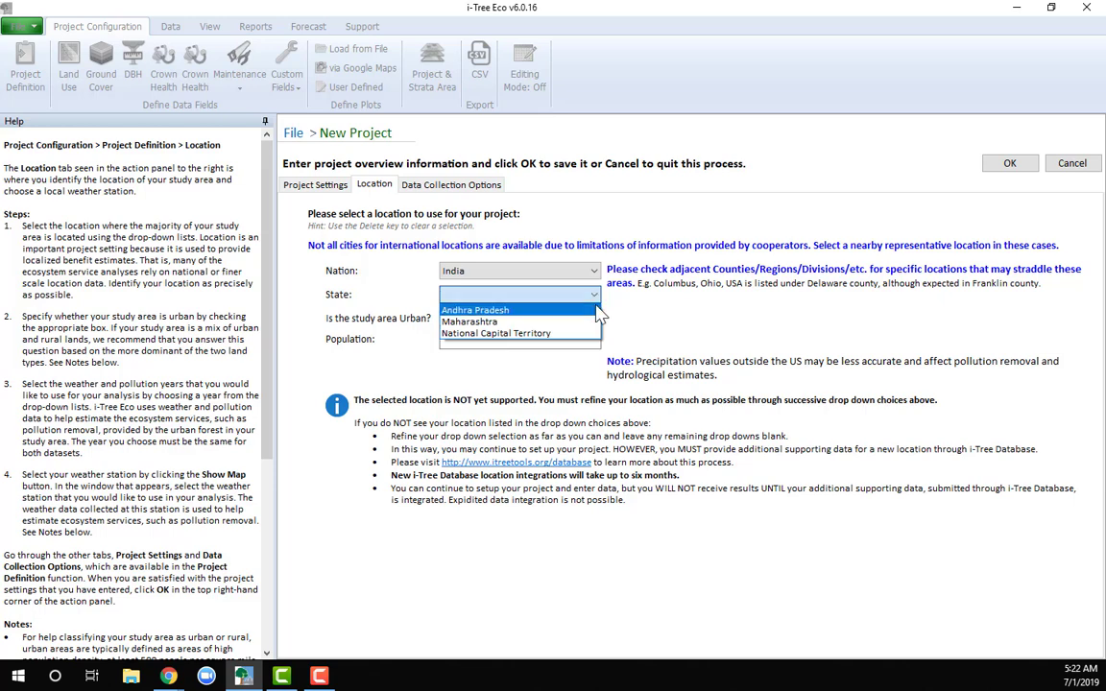
left_click(597, 309)
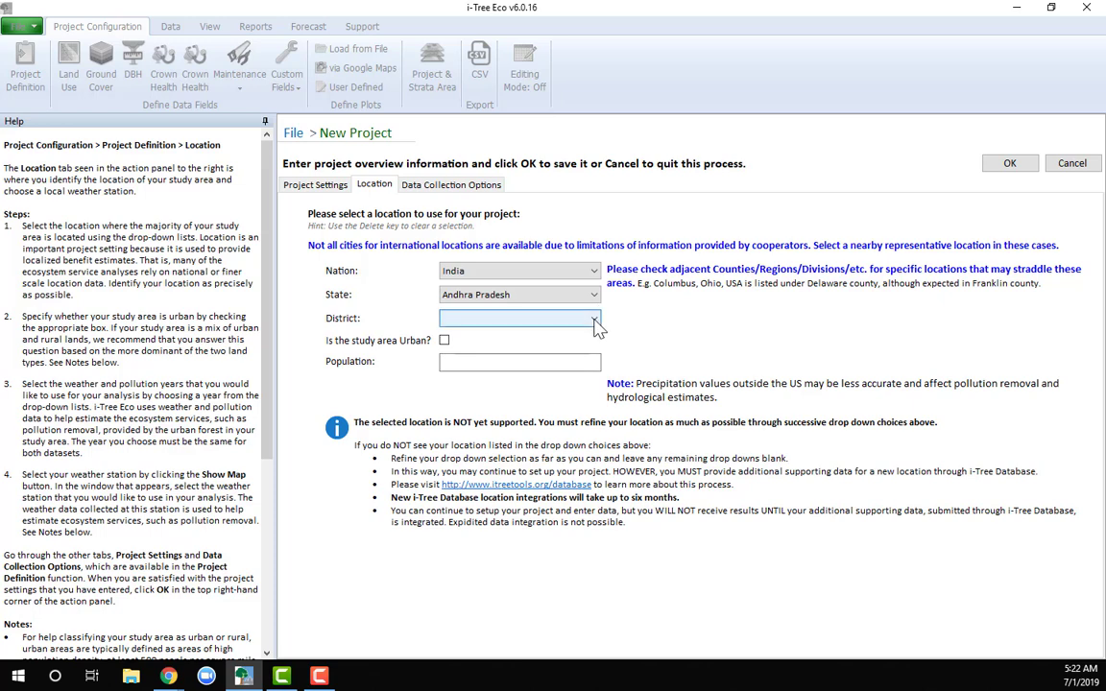
left_click(594, 318)
left_click(588, 334)
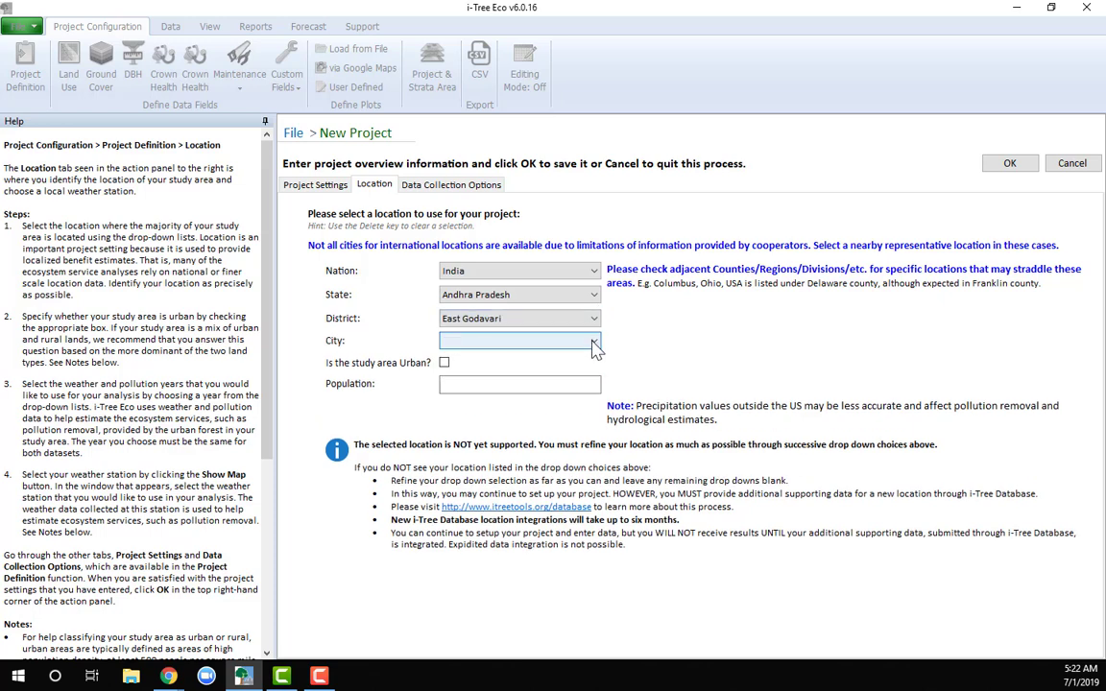
left_click(594, 341)
left_click(591, 358)
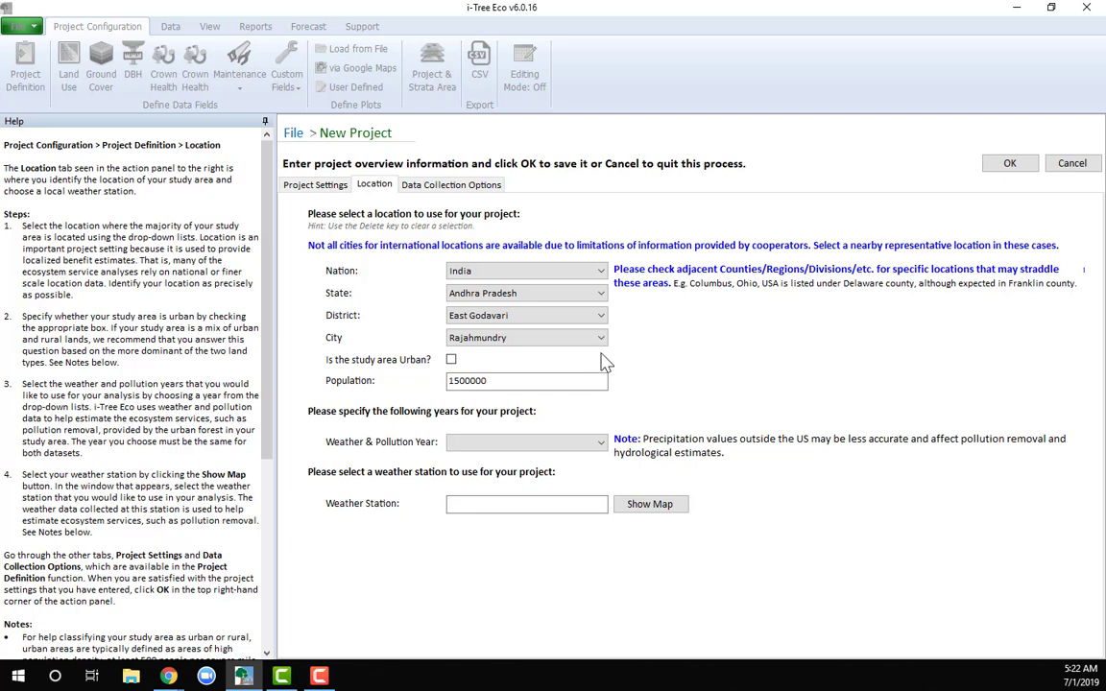
Change the location to Maharashtra state with Mumbai as both the district and the city
left_click(599, 293)
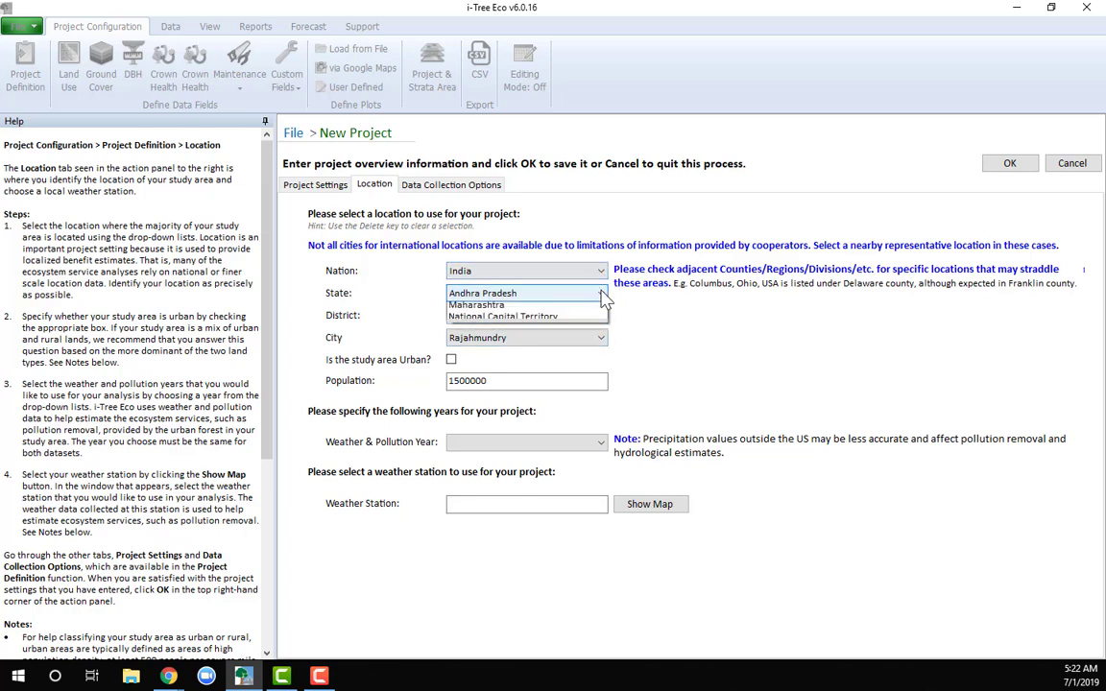
left_click(602, 320)
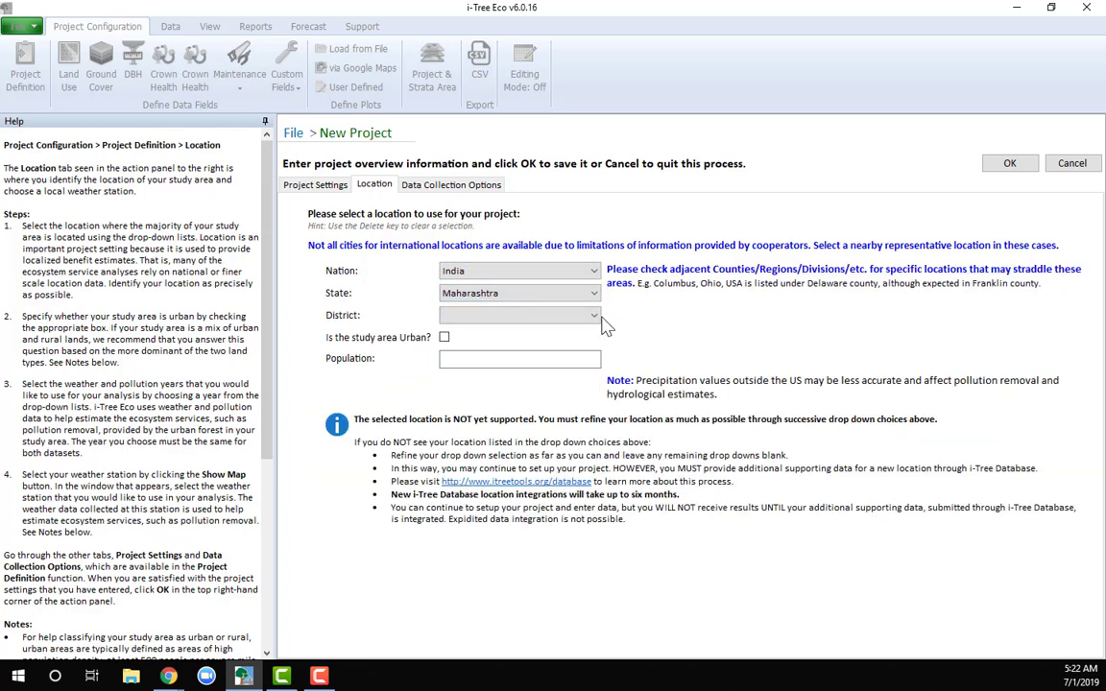
left_click(597, 316)
left_click(595, 332)
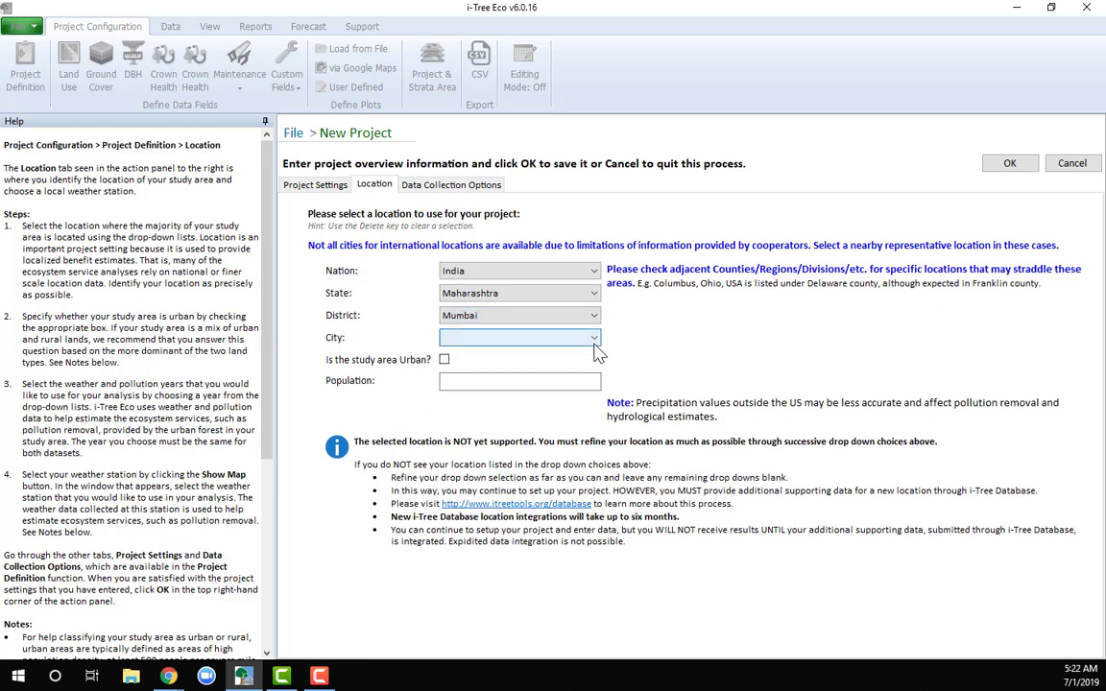
left_click(597, 339)
left_click(580, 353)
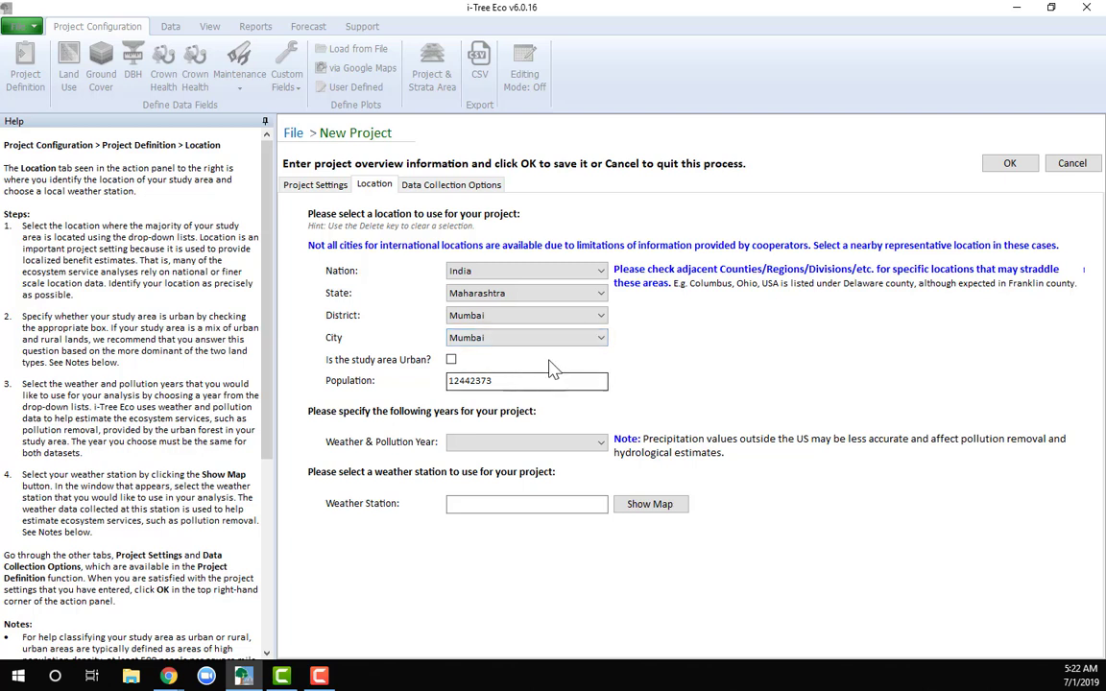
Change the location to National Capital Territory, South West Delhi district, with Dwarka as the city
left_click(602, 294)
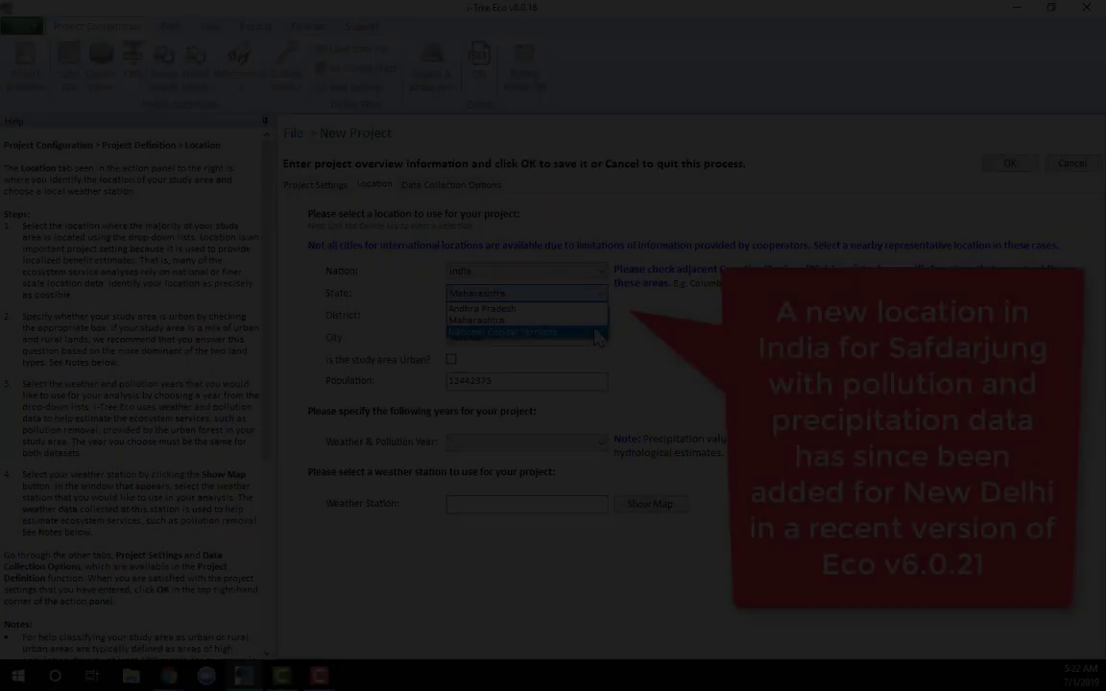
left_click(597, 329)
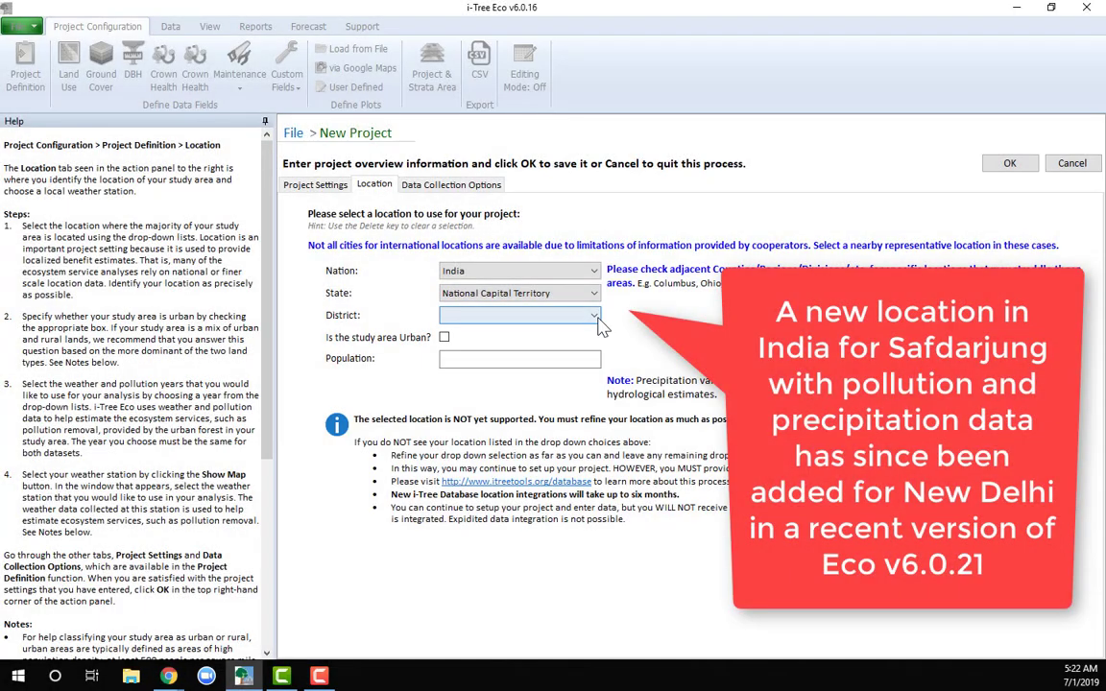
left_click(597, 318)
left_click(584, 329)
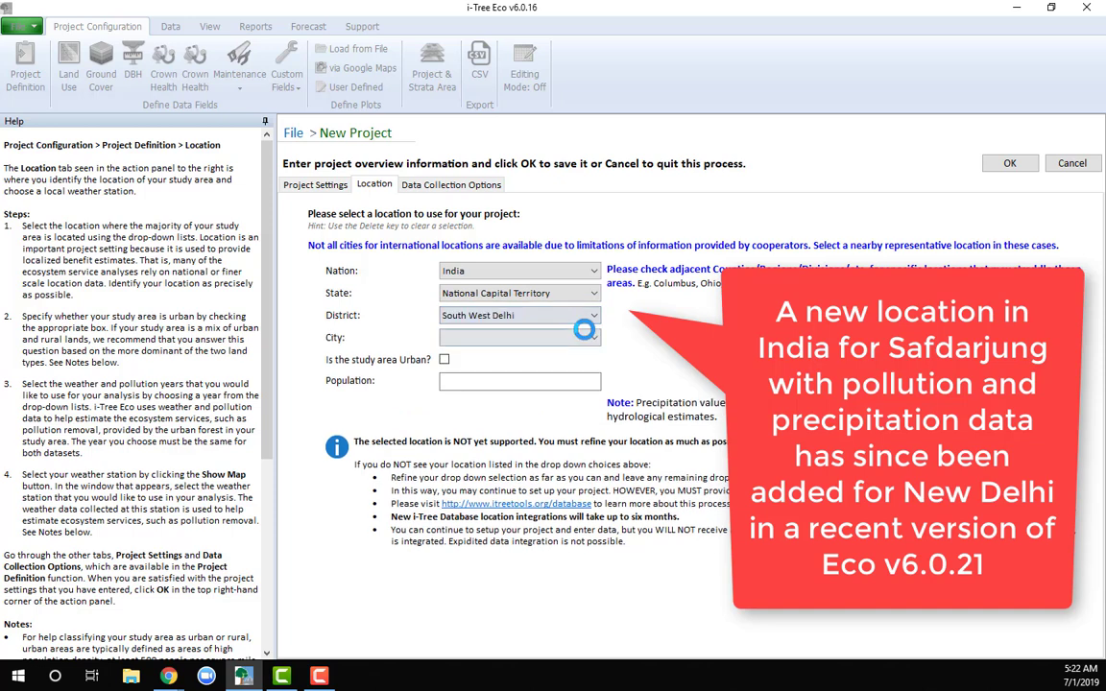
left_click(590, 337)
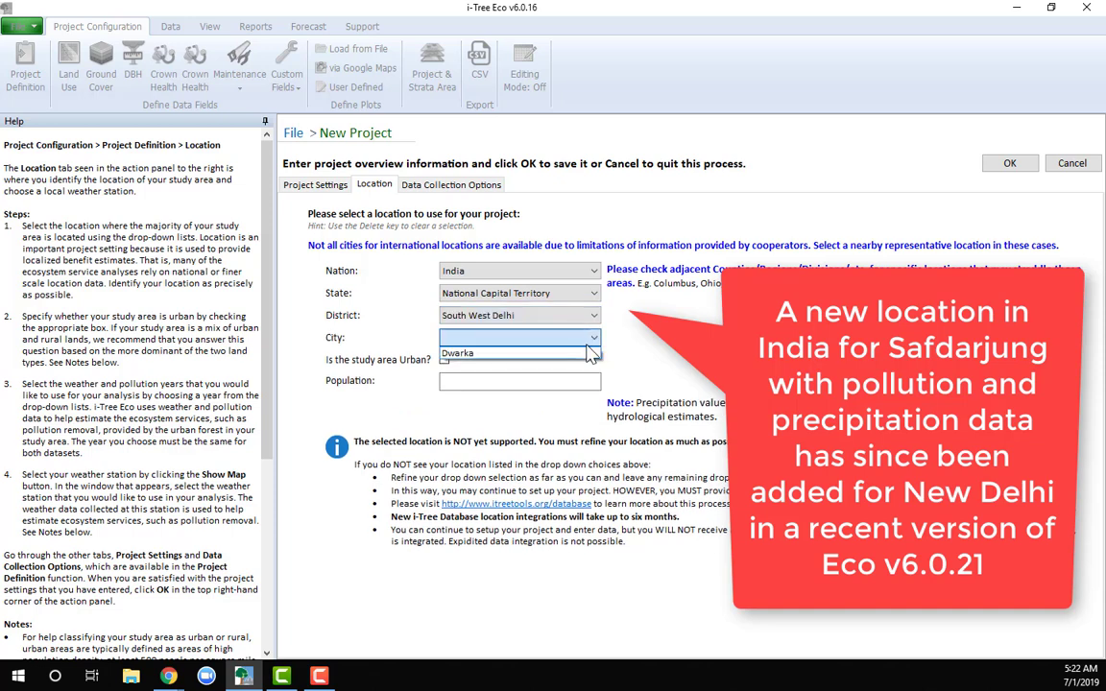
left_click(588, 354)
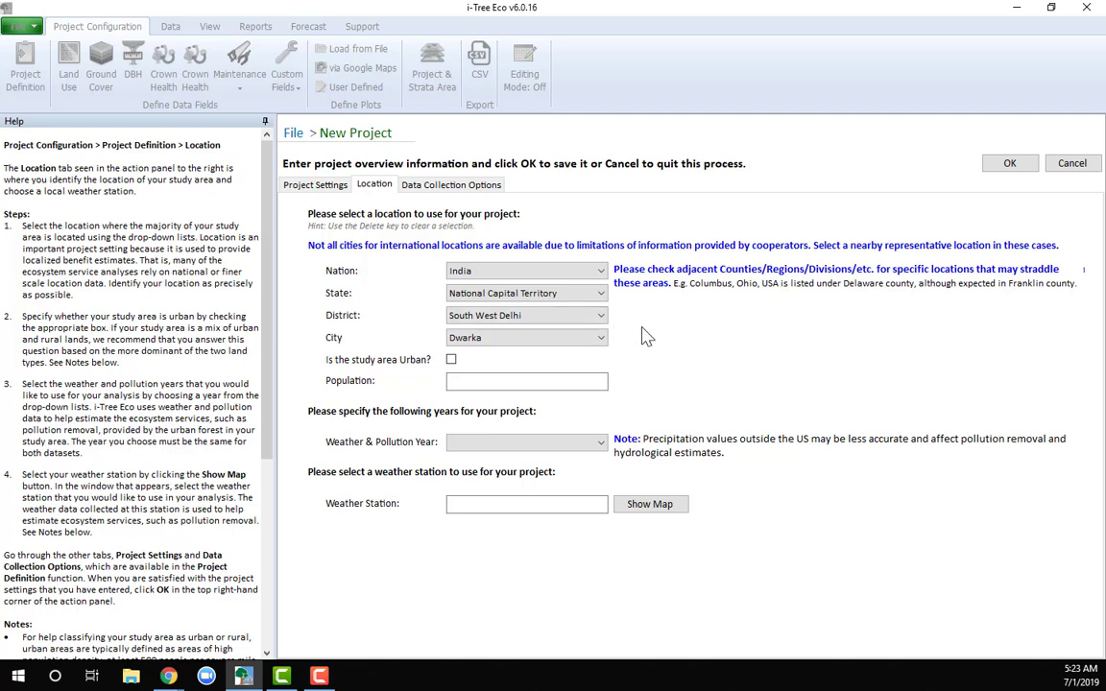
Switch the project location to Maharashtra state, Mumbai district and Mumbai city
left_click(601, 294)
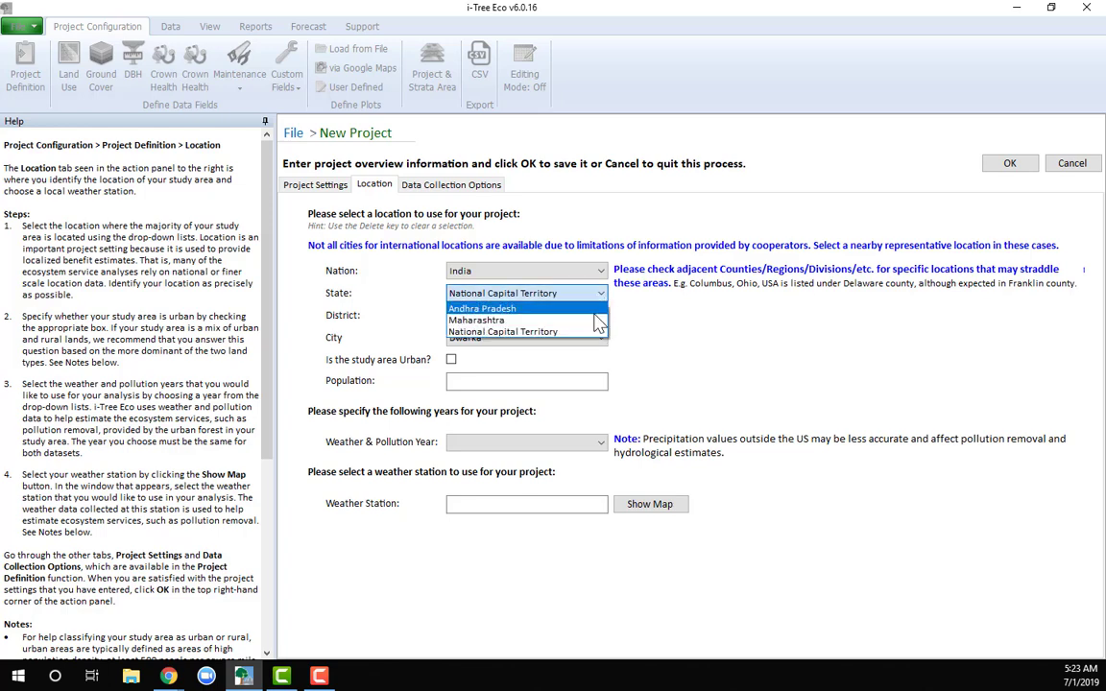
left_click(597, 327)
left_click(593, 316)
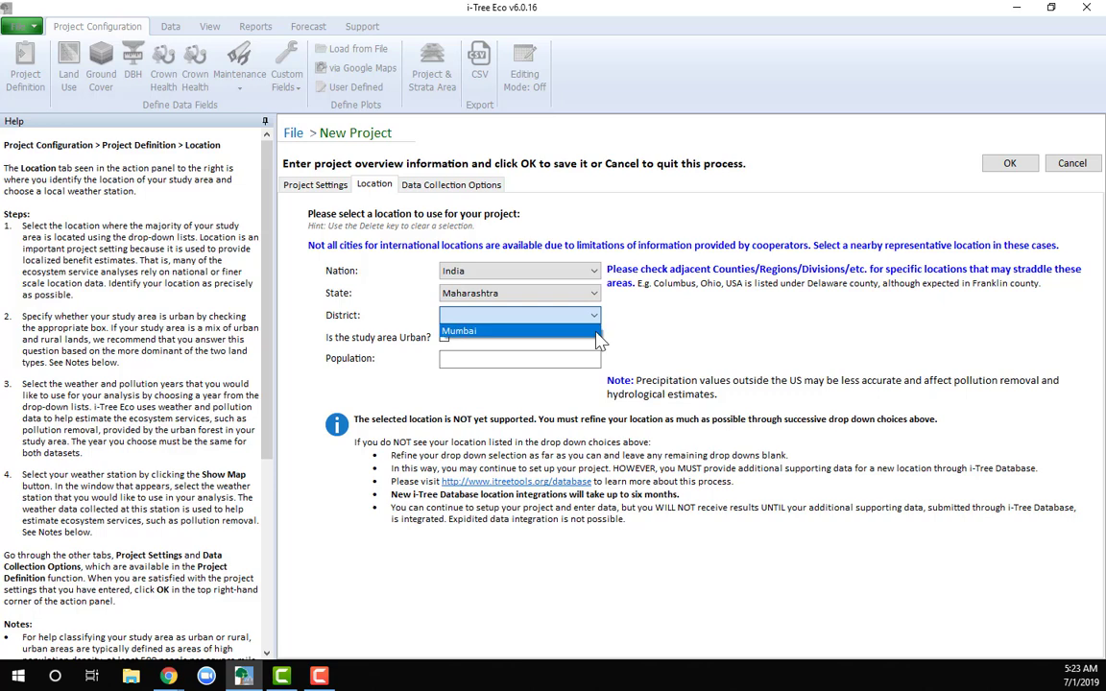
left_click(597, 334)
left_click(597, 337)
left_click(585, 352)
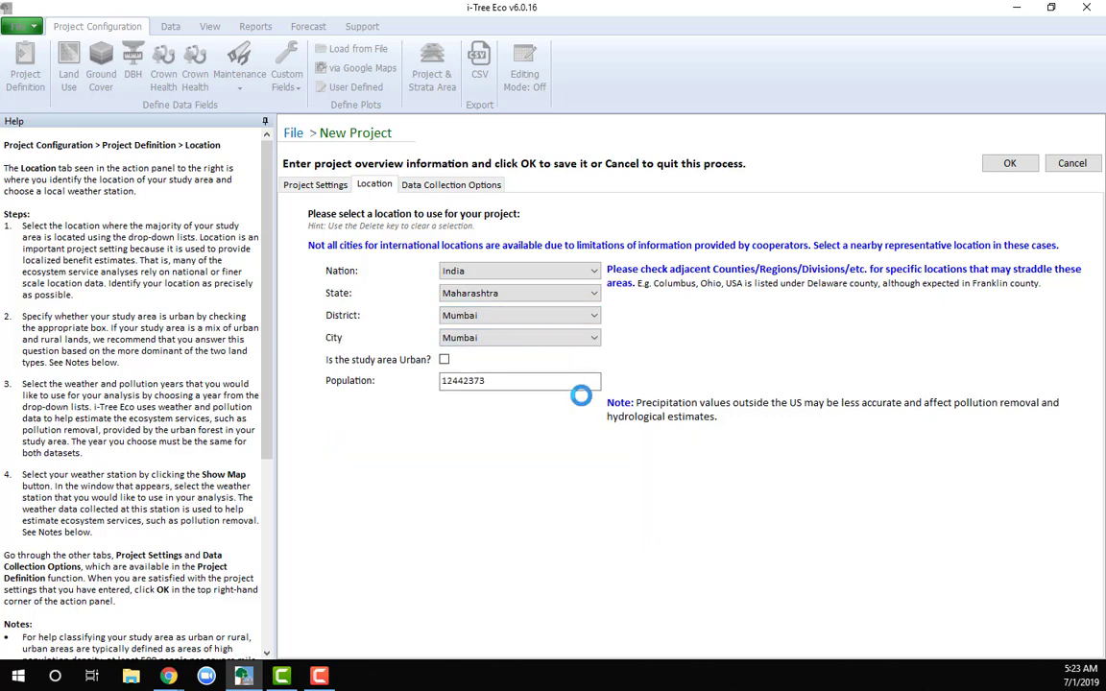
Set the Mumbai project's weather and pollution year to 2015 (Weather only) and open the weather station map
left_click(595, 442)
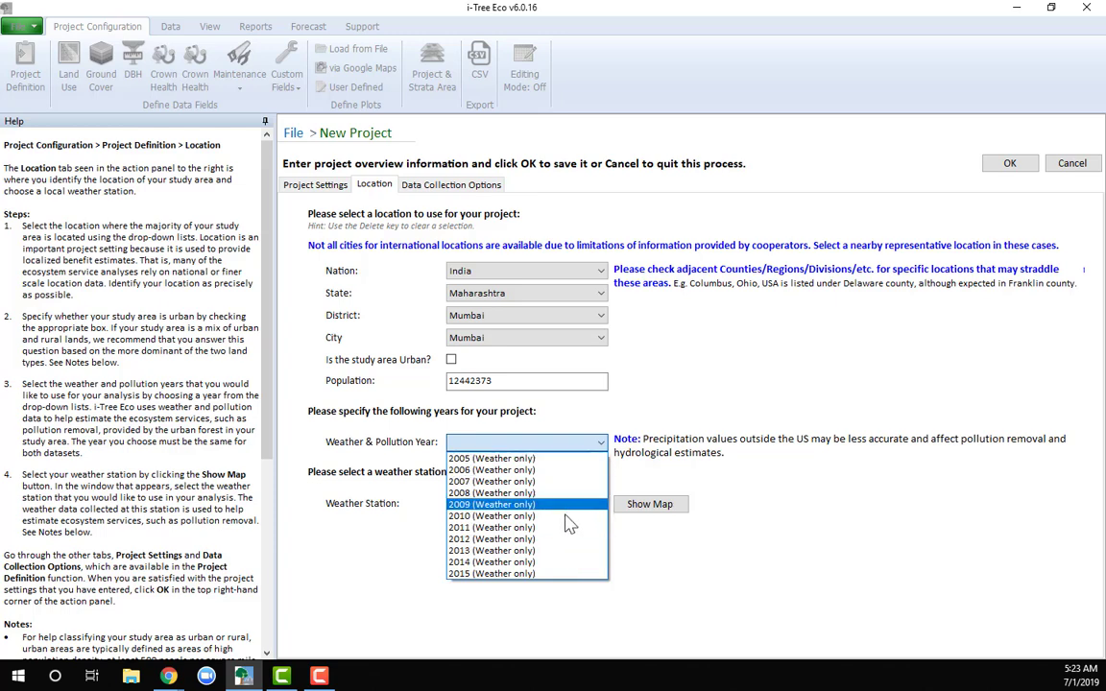
left_click(560, 576)
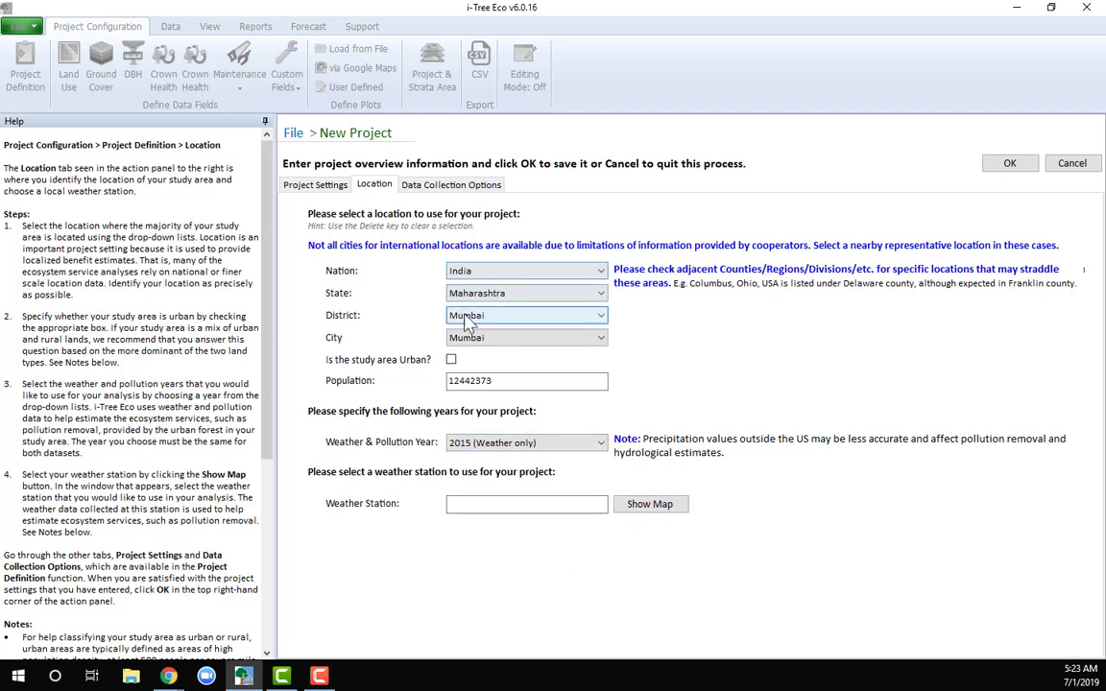
left_click(635, 507)
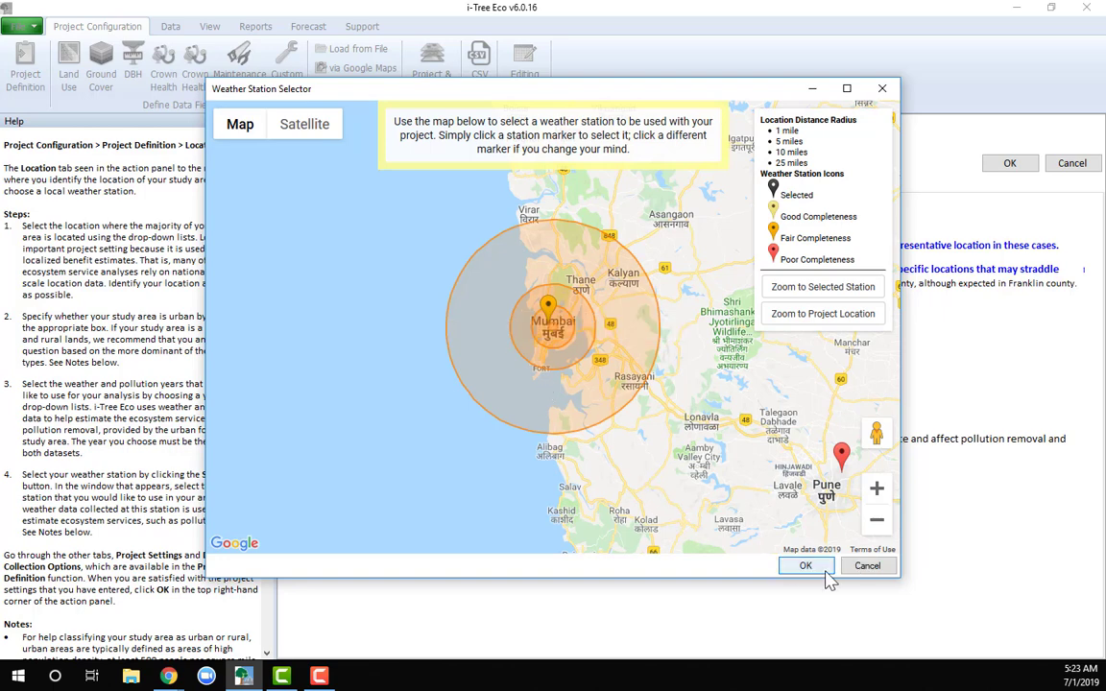
Examine the distribution and data completeness of weather stations around Mumbai and across India, leaving the station selector without choosing one
left_click_drag(898, 576, 1030, 681)
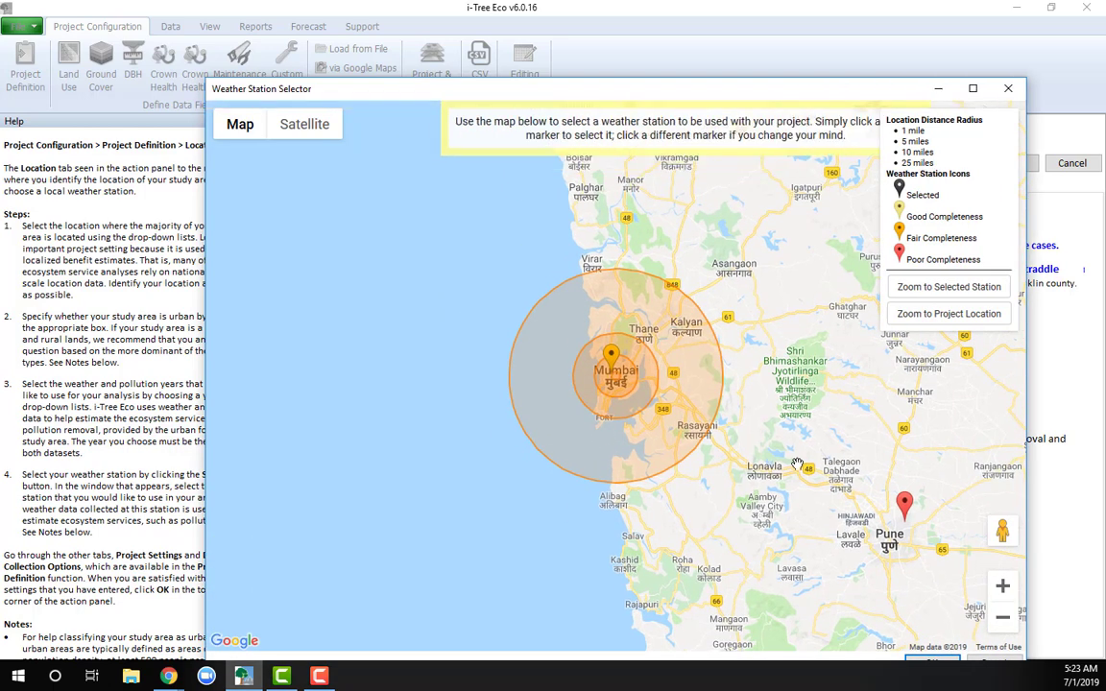
left_click(1002, 617)
left_click(1001, 619)
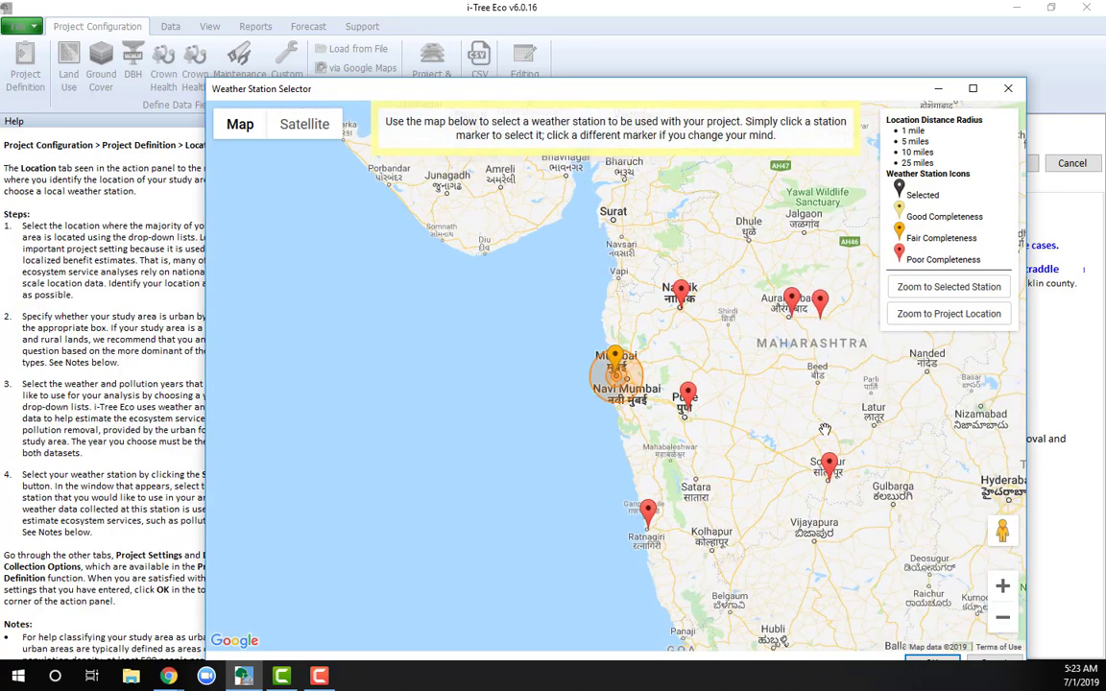
left_click(1003, 617)
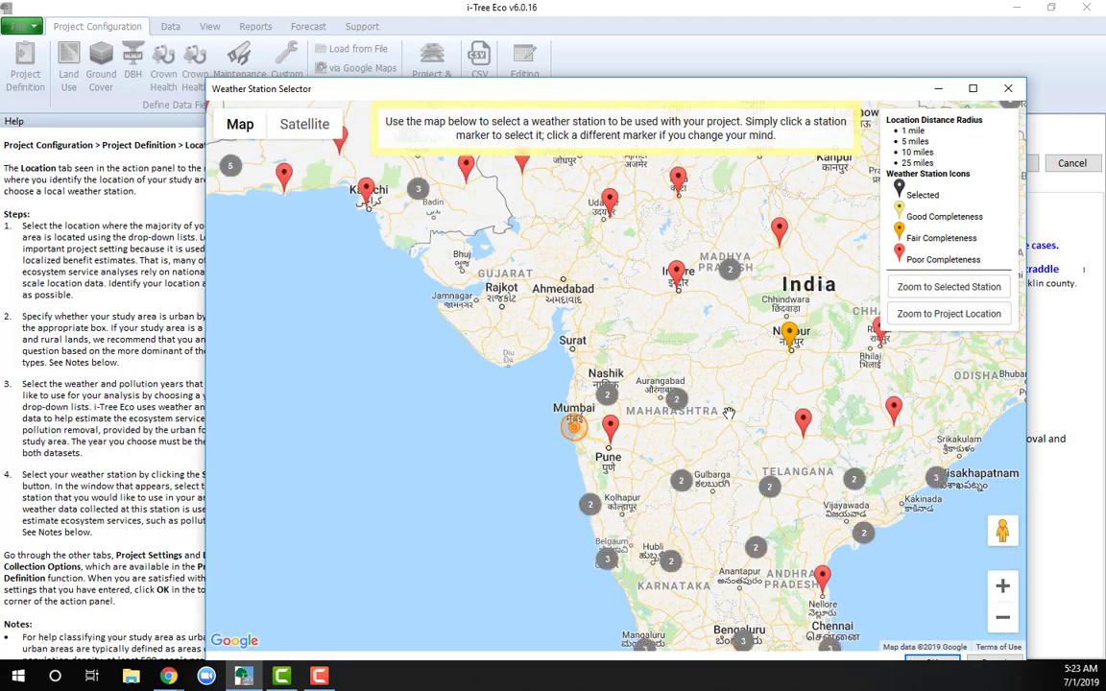
left_click_drag(743, 442, 667, 536)
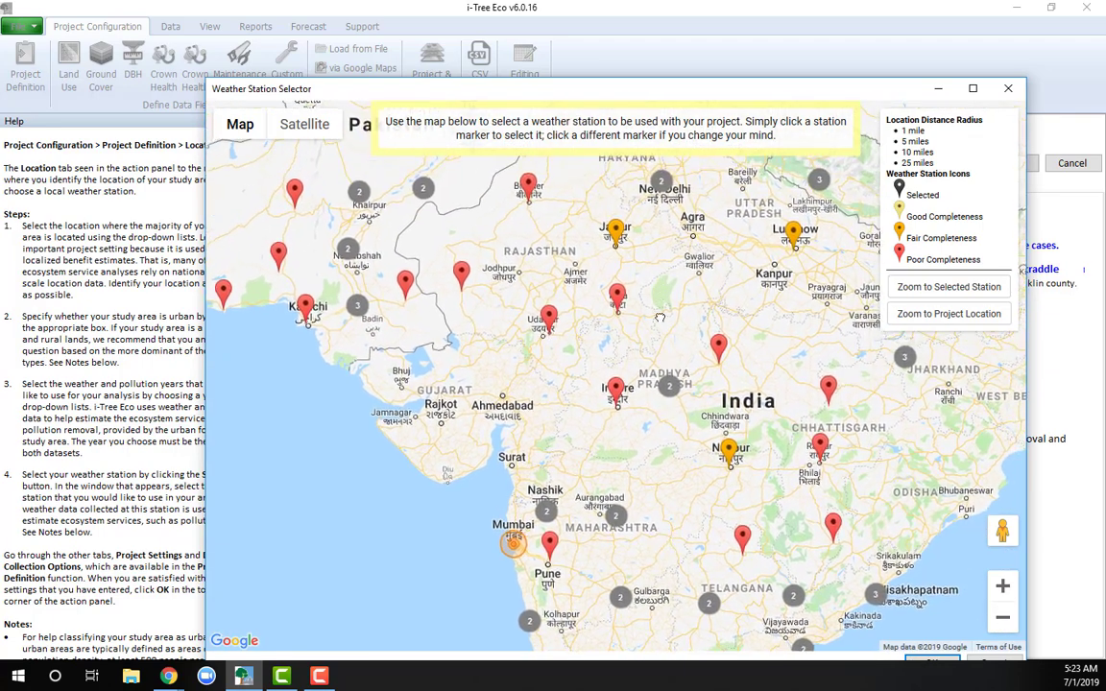
left_click_drag(661, 311, 663, 406)
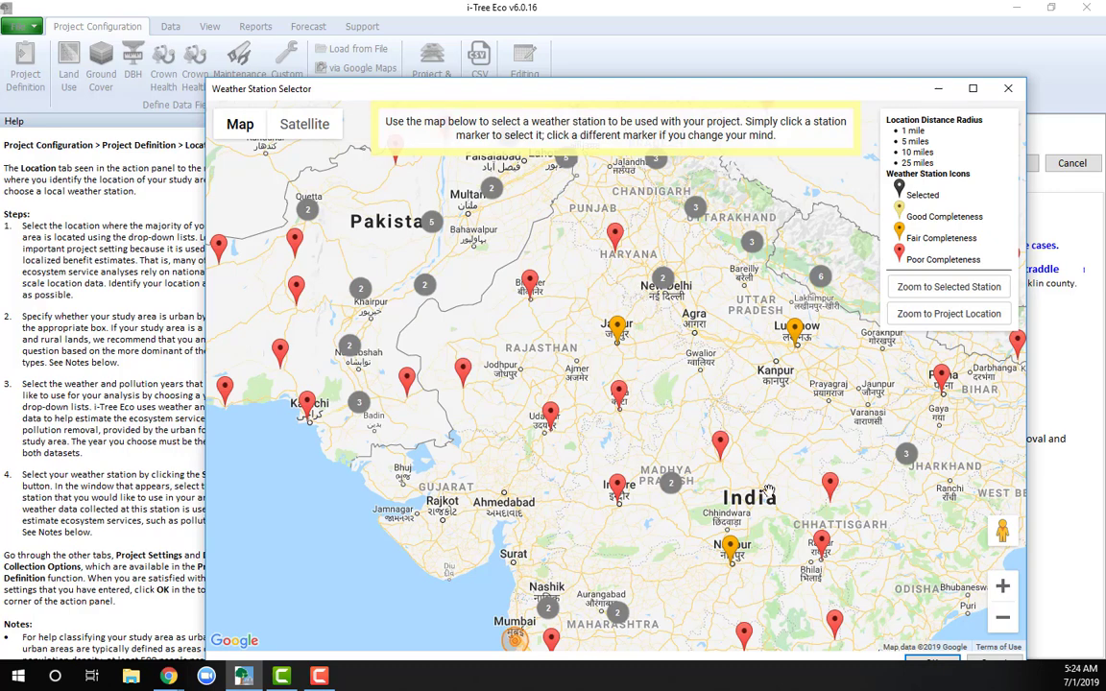
left_click_drag(661, 464, 659, 511)
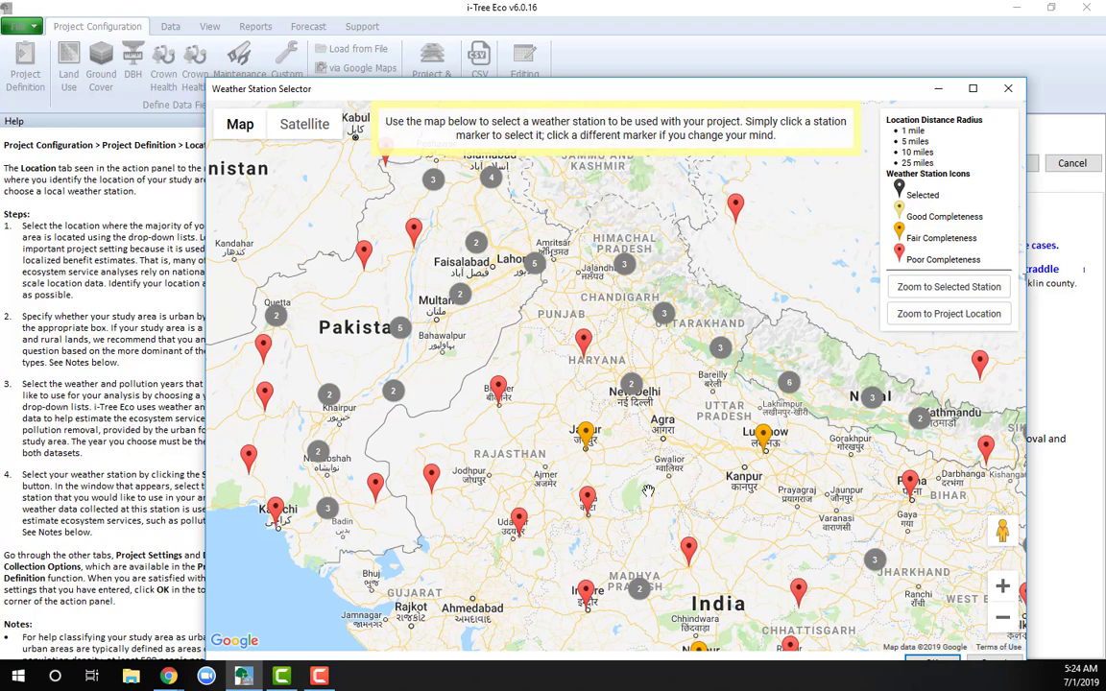
left_click_drag(802, 453, 844, 338)
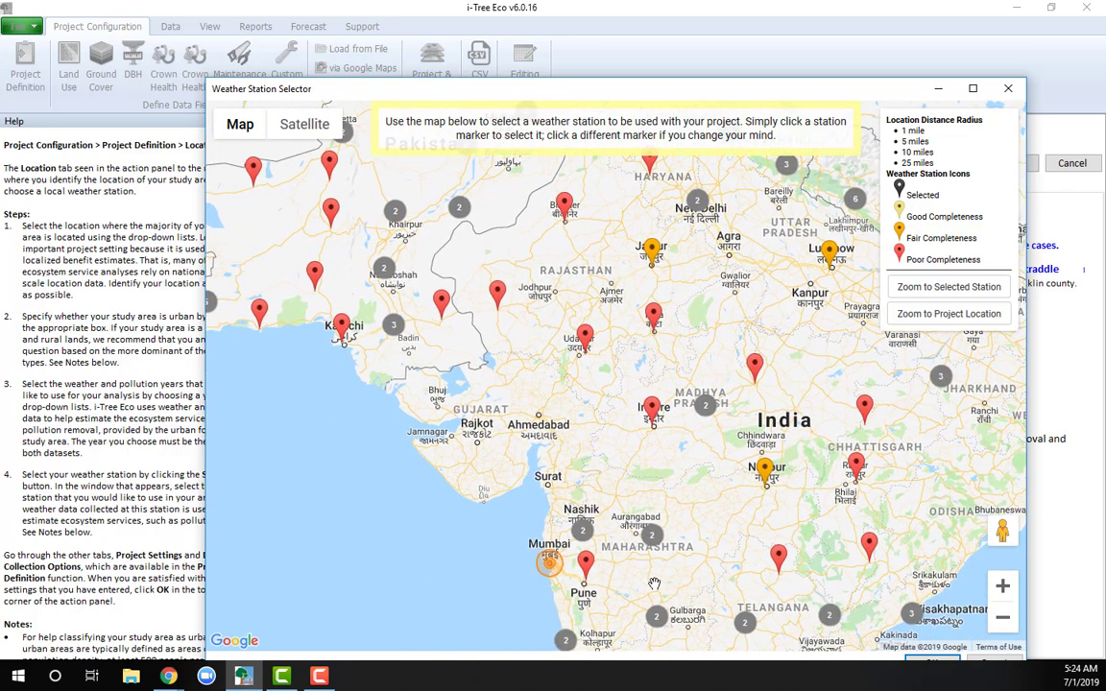
left_click_drag(767, 434, 795, 336)
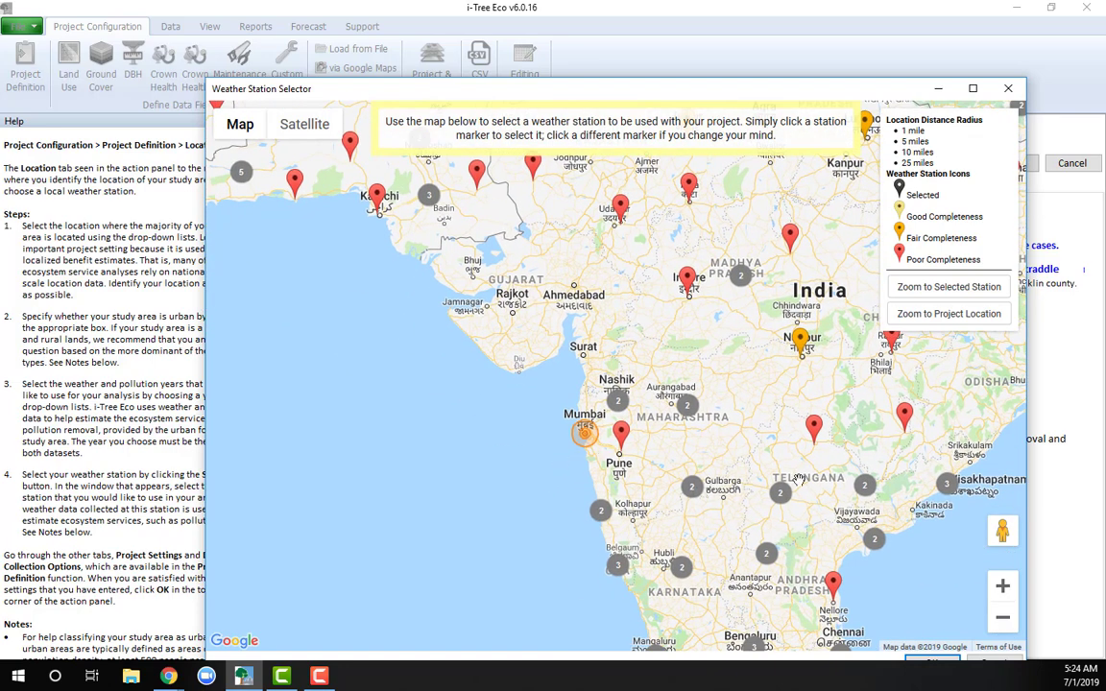
left_click_drag(769, 391, 755, 294)
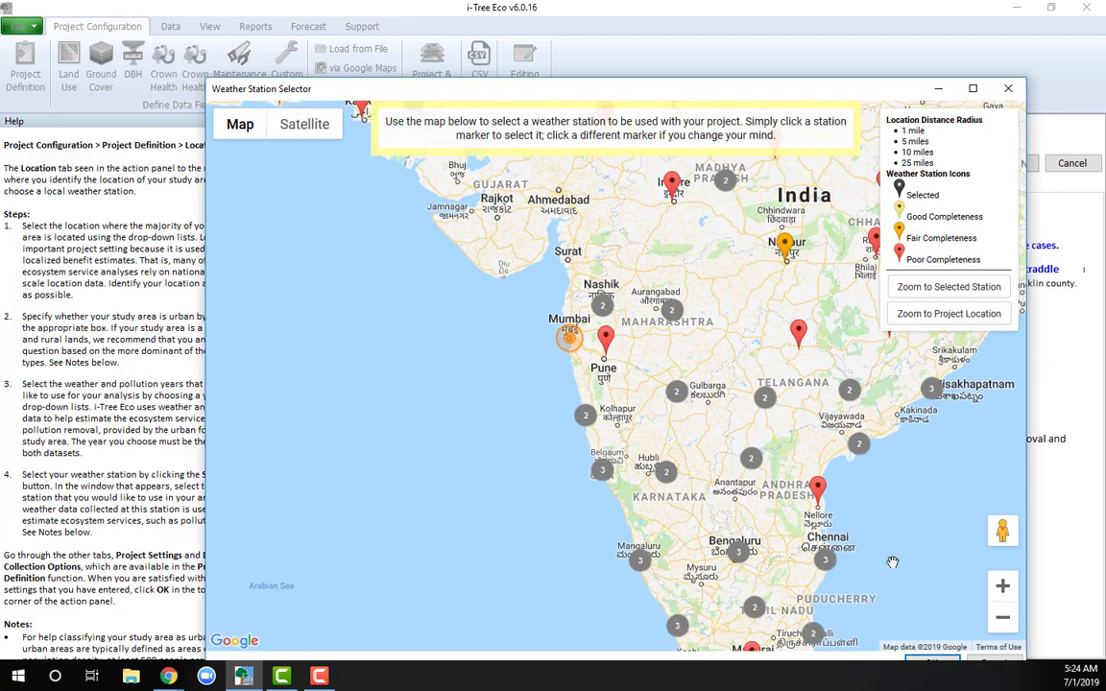
left_click_drag(891, 560, 886, 532)
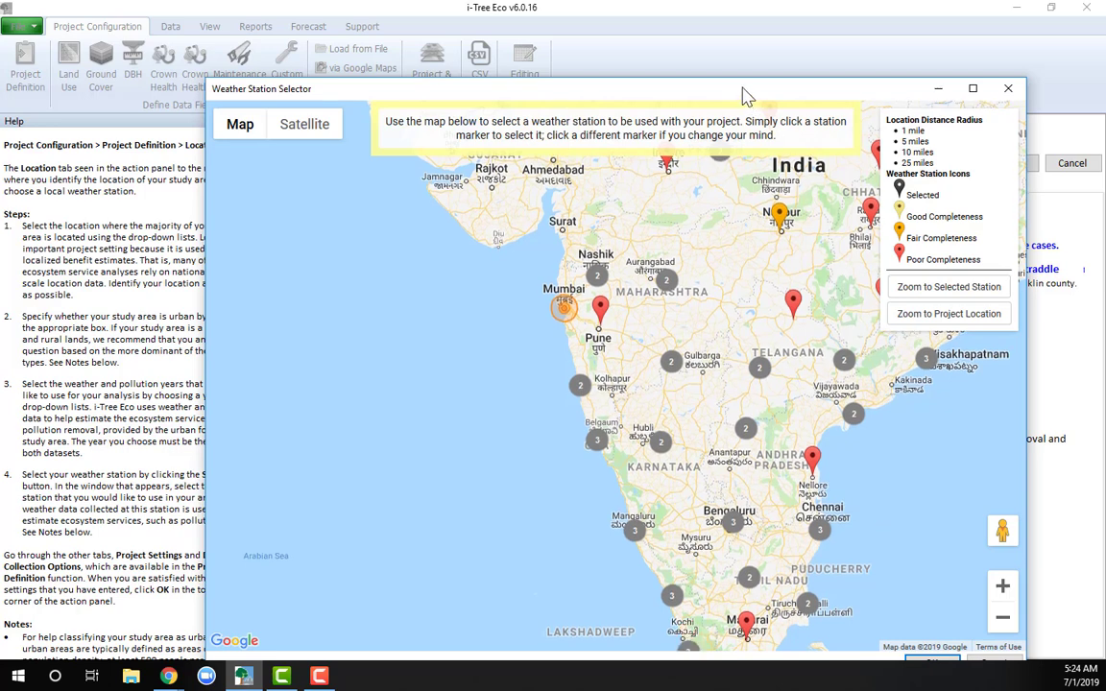
left_click_drag(747, 96, 747, 41)
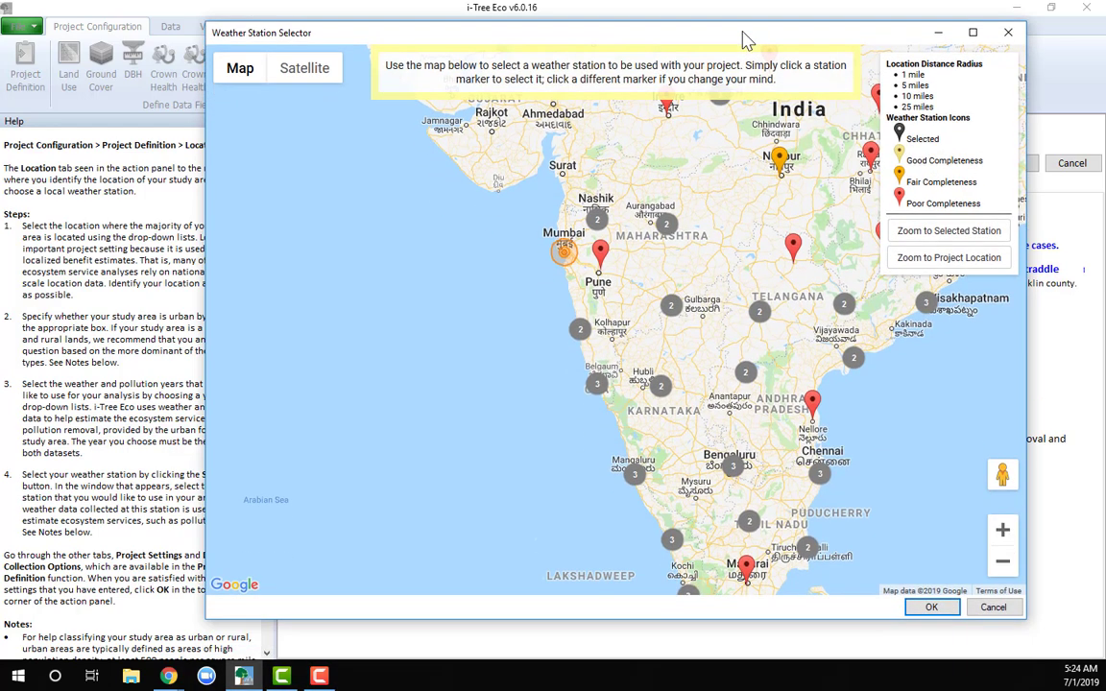
left_click(1003, 611)
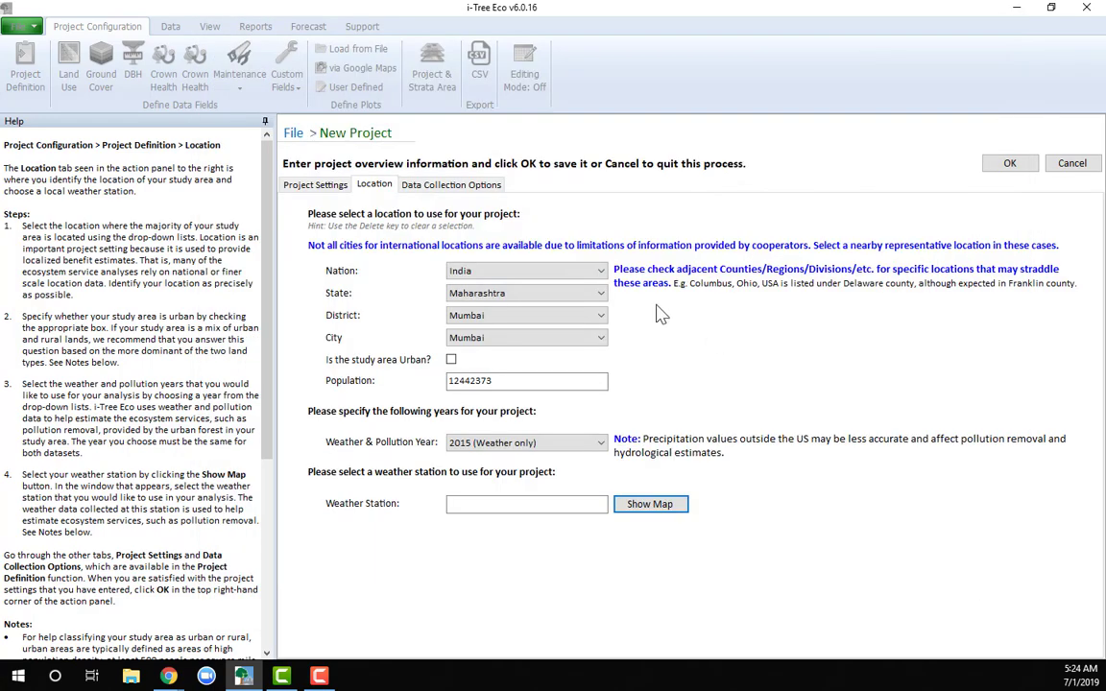
Change the project location to National Capital Territory state, South West Delhi district and Dwarka city
left_click(600, 294)
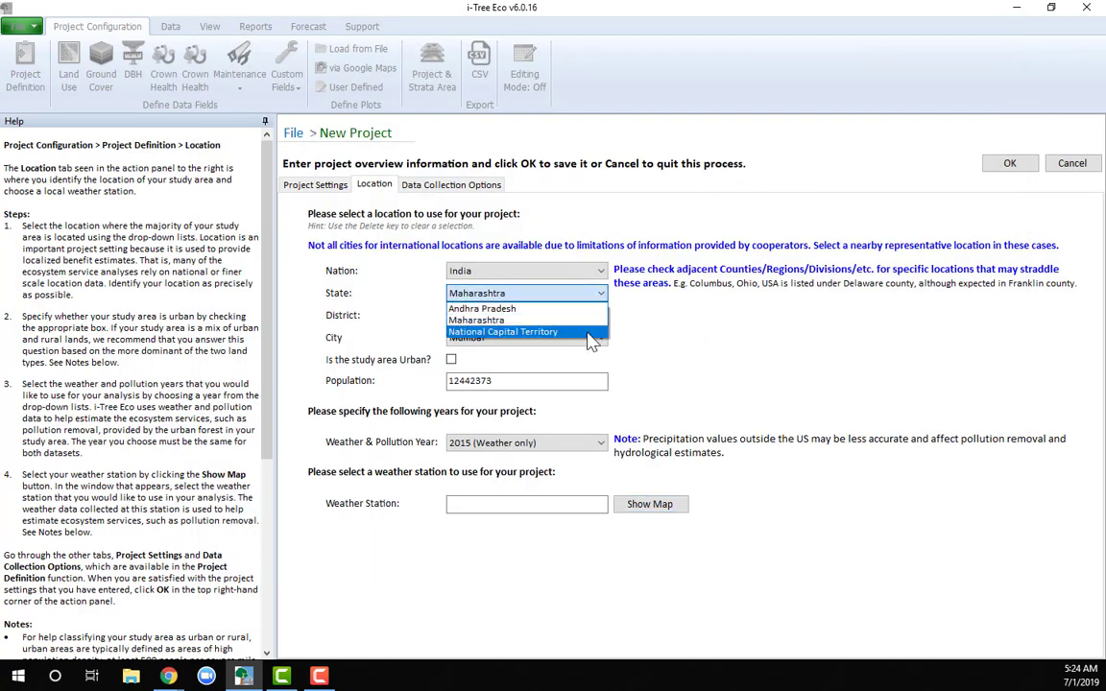
left_click(590, 329)
left_click(593, 316)
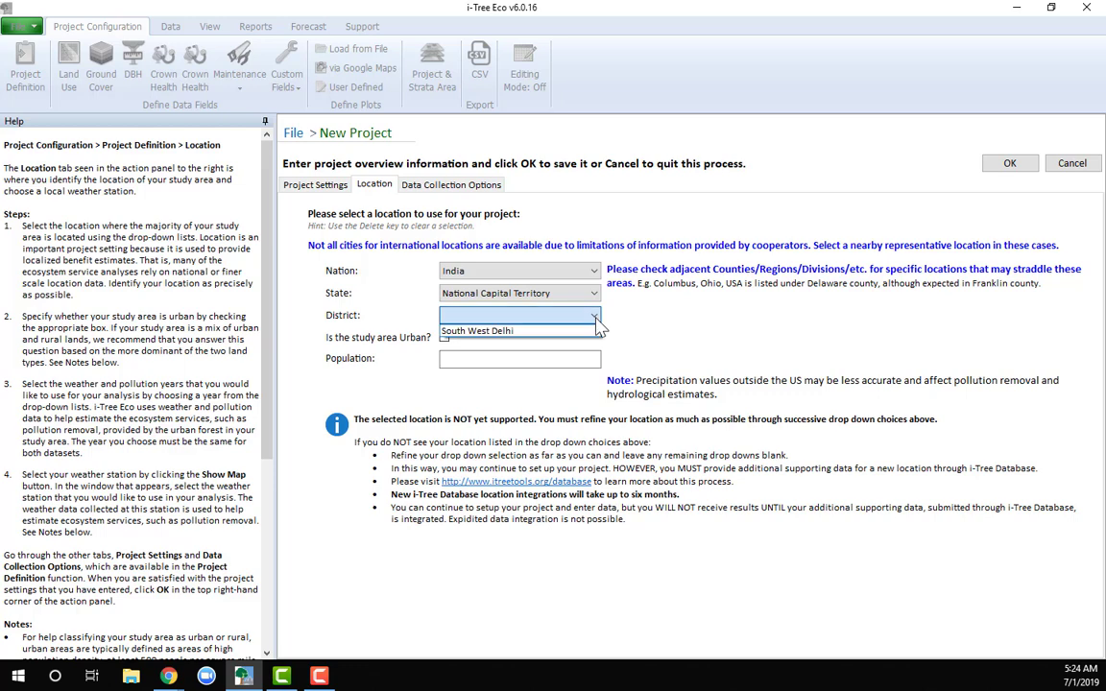
left_click(595, 331)
left_click(593, 338)
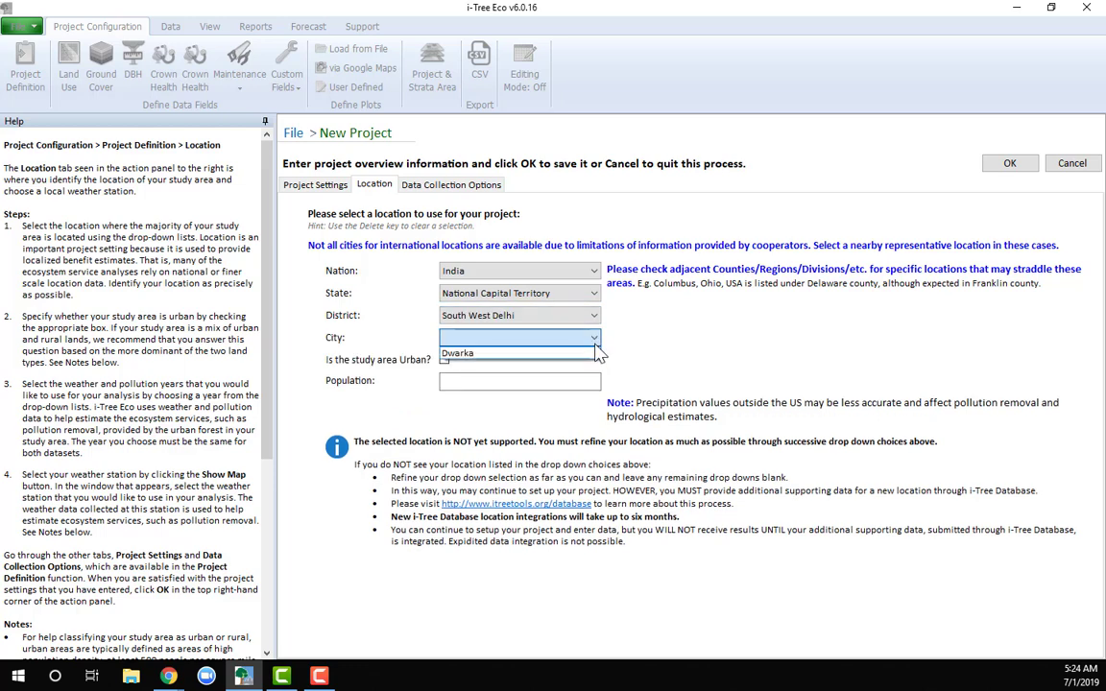
left_click(591, 353)
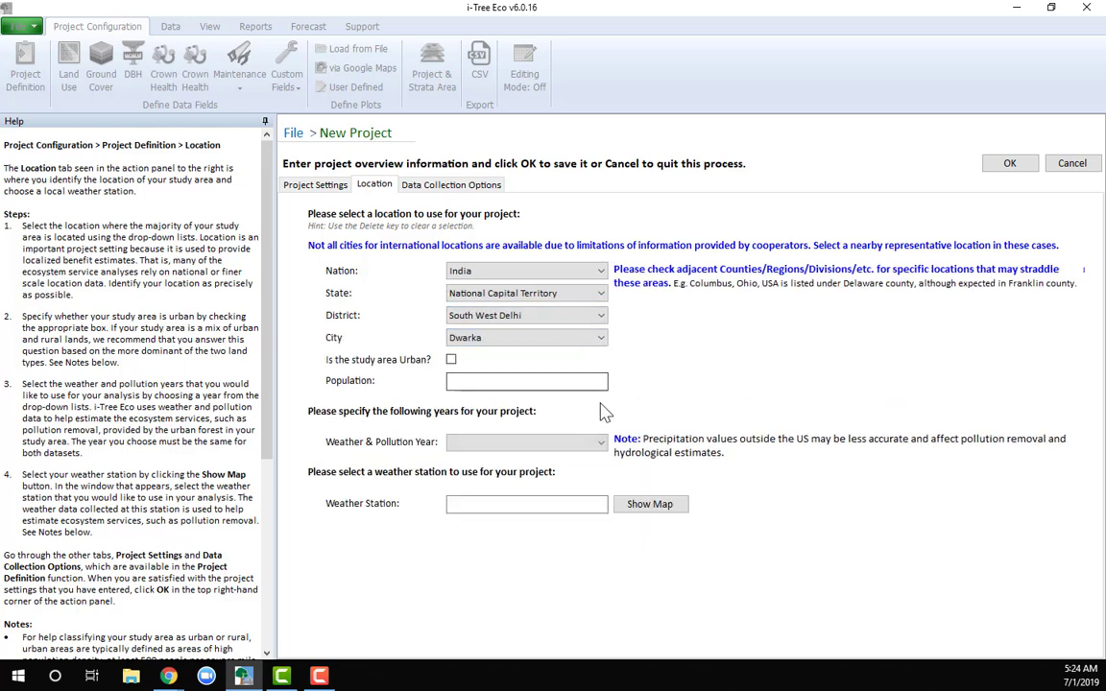
Enter a population of 11000000 and mark the study area as urban
left_click(554, 382)
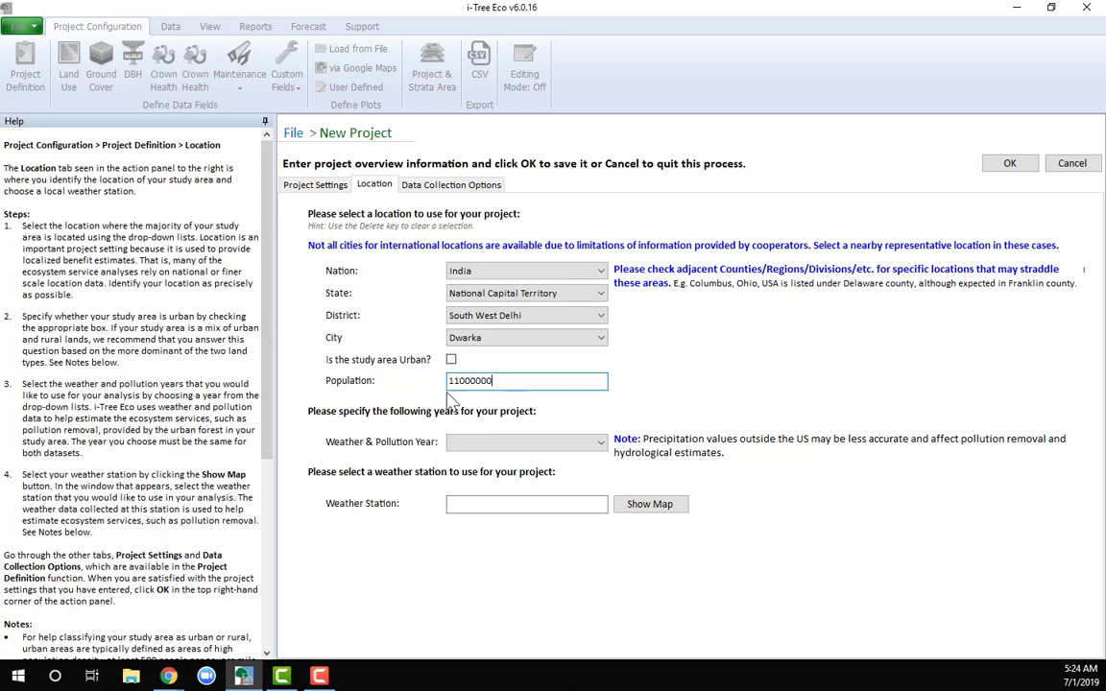
left_click(451, 360)
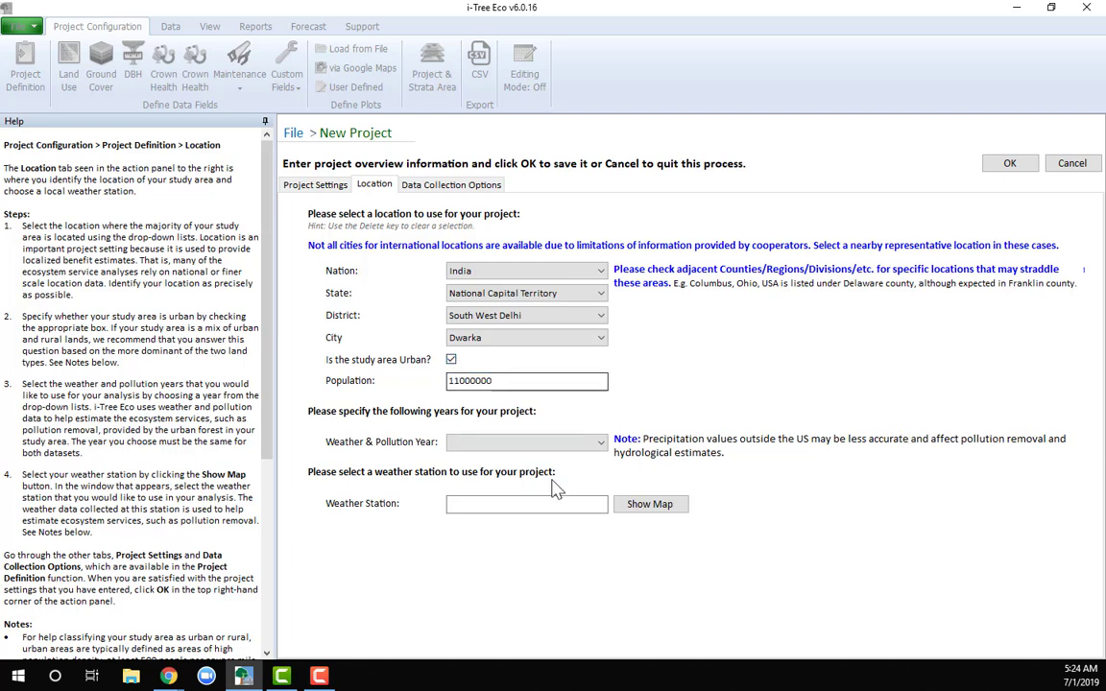
Set the weather and pollution year for Dwarka to 2015 (Weather only) and open the weather station map
left_click(599, 442)
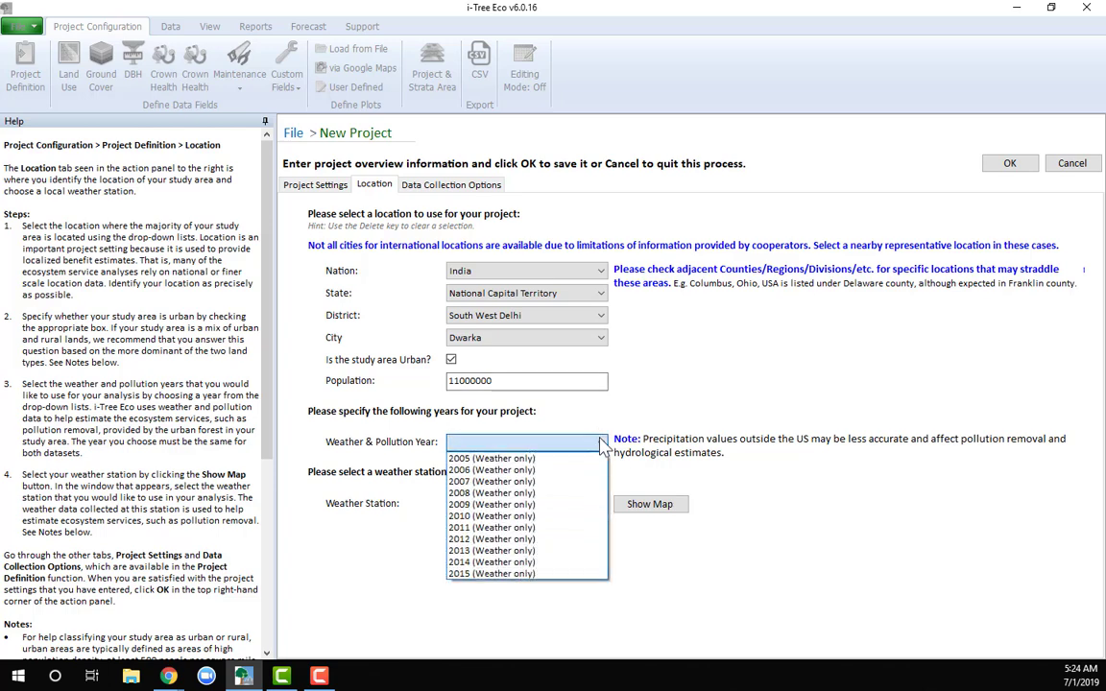
left_click(548, 574)
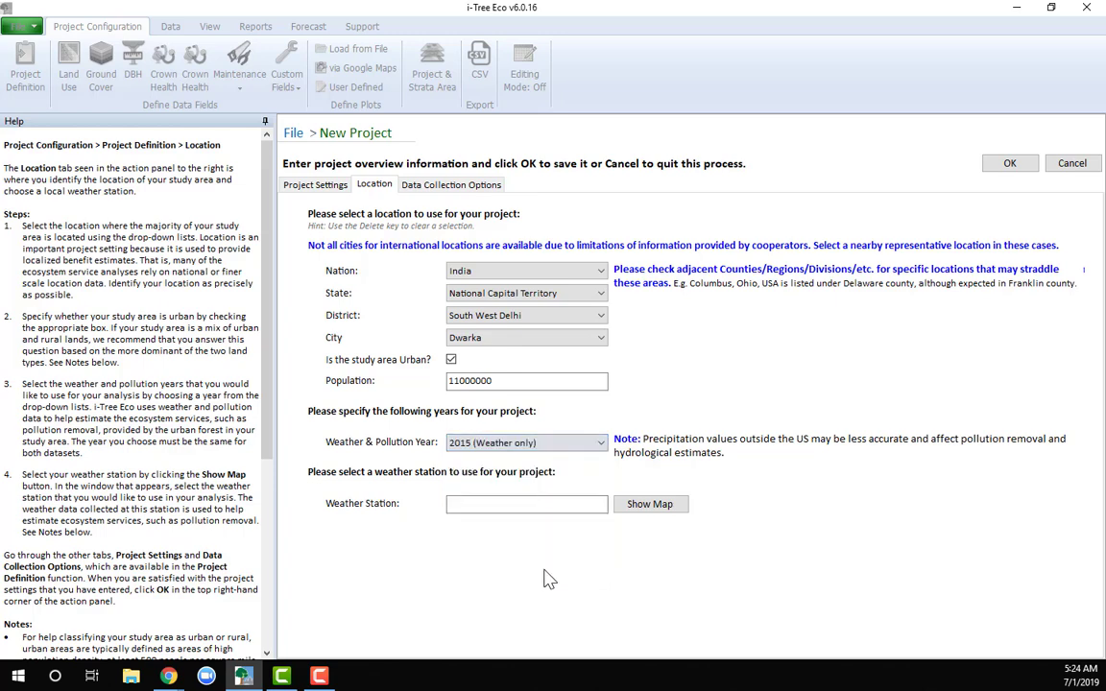
left_click(661, 508)
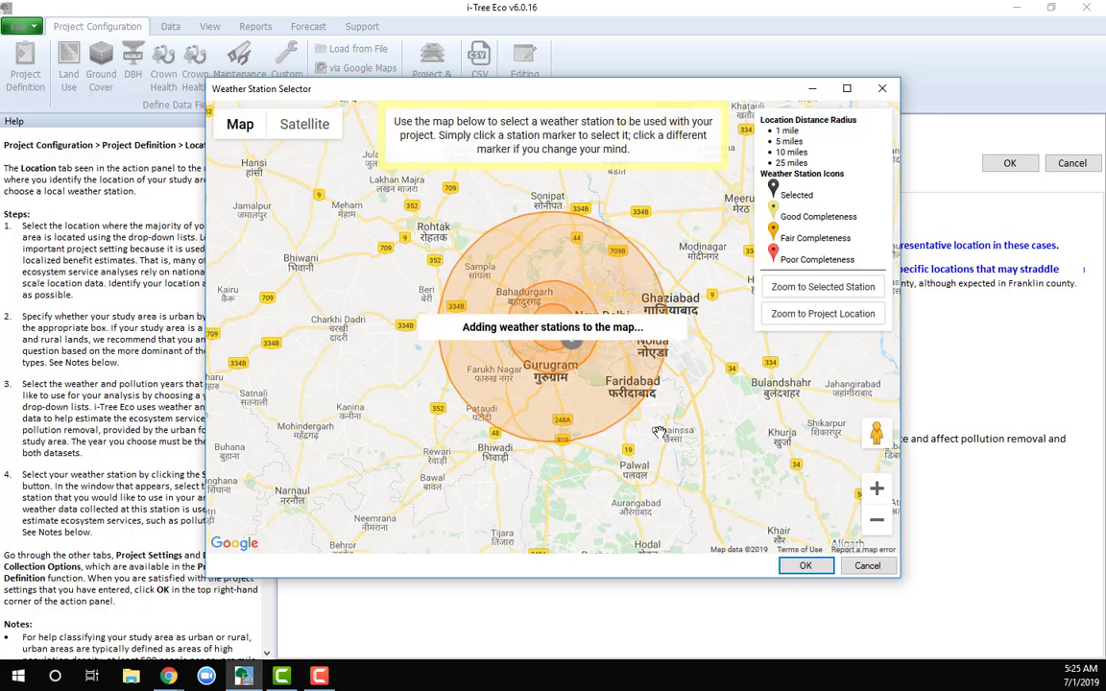
Inspect the details of the Indira Gandhi Intl weather station near Dwarka
left_click_drag(897, 574, 1079, 664)
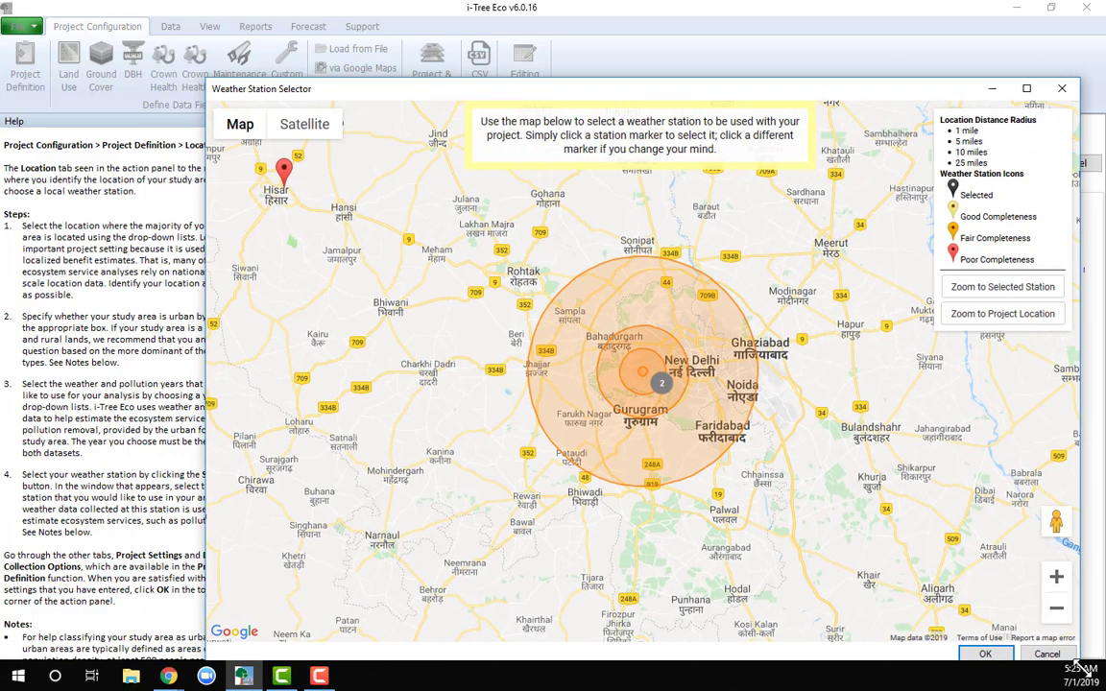
scroll(612, 373, "up", 1)
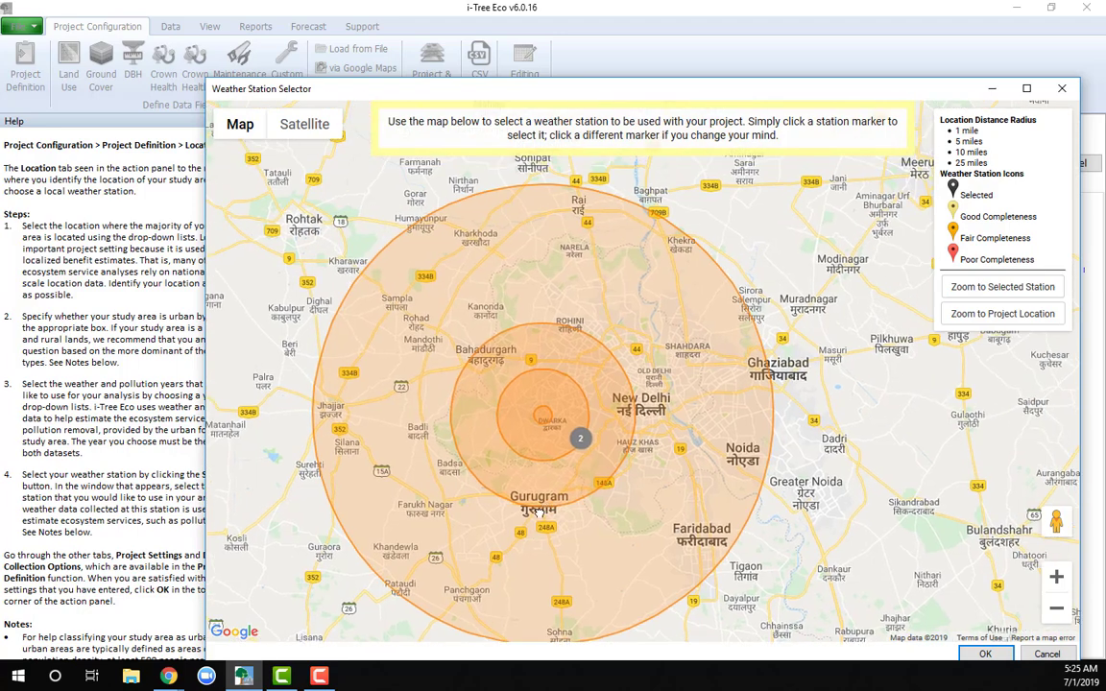
left_click_drag(538, 415, 486, 444)
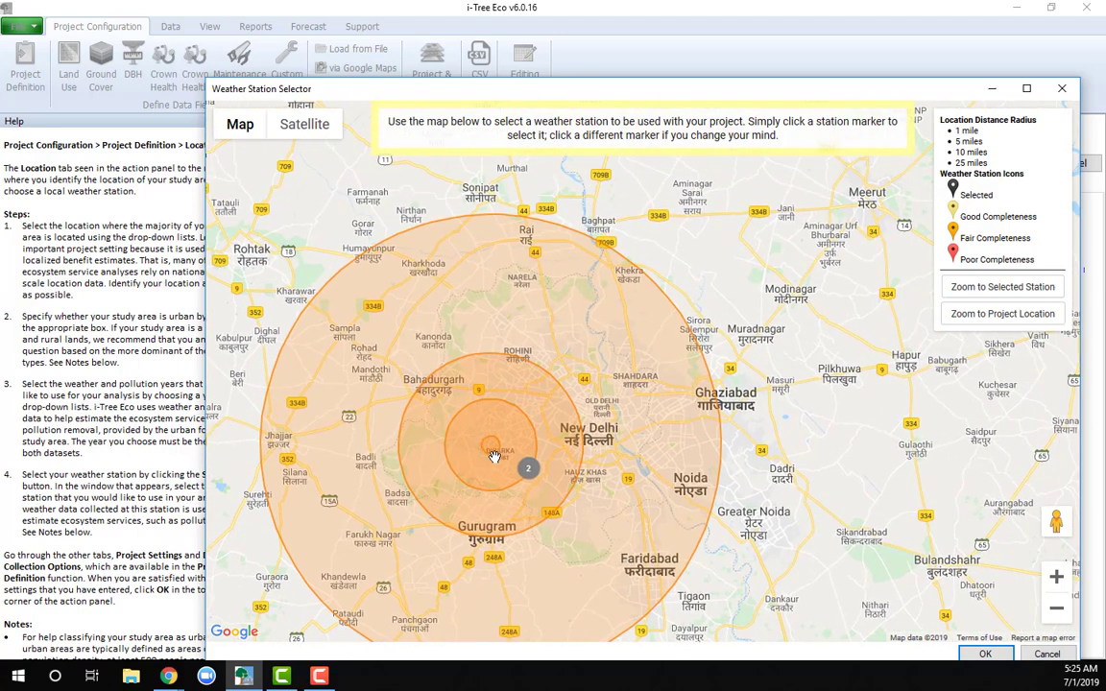
scroll(492, 455, "up", 1)
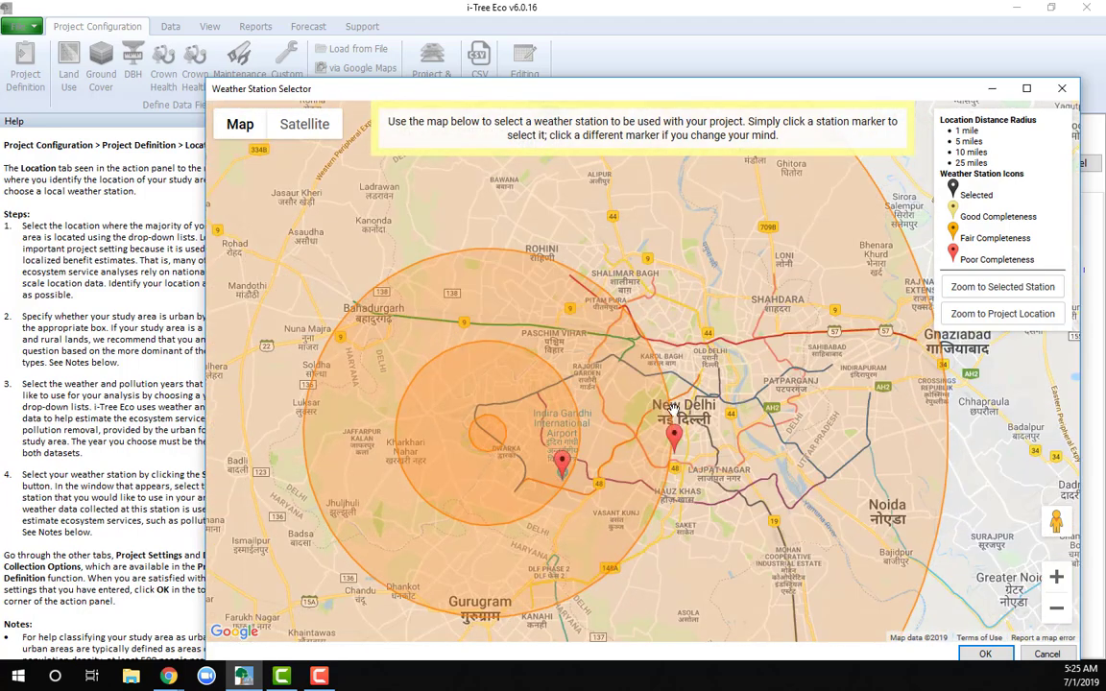
scroll(750, 494, "up", 1)
left_click_drag(569, 449, 744, 466)
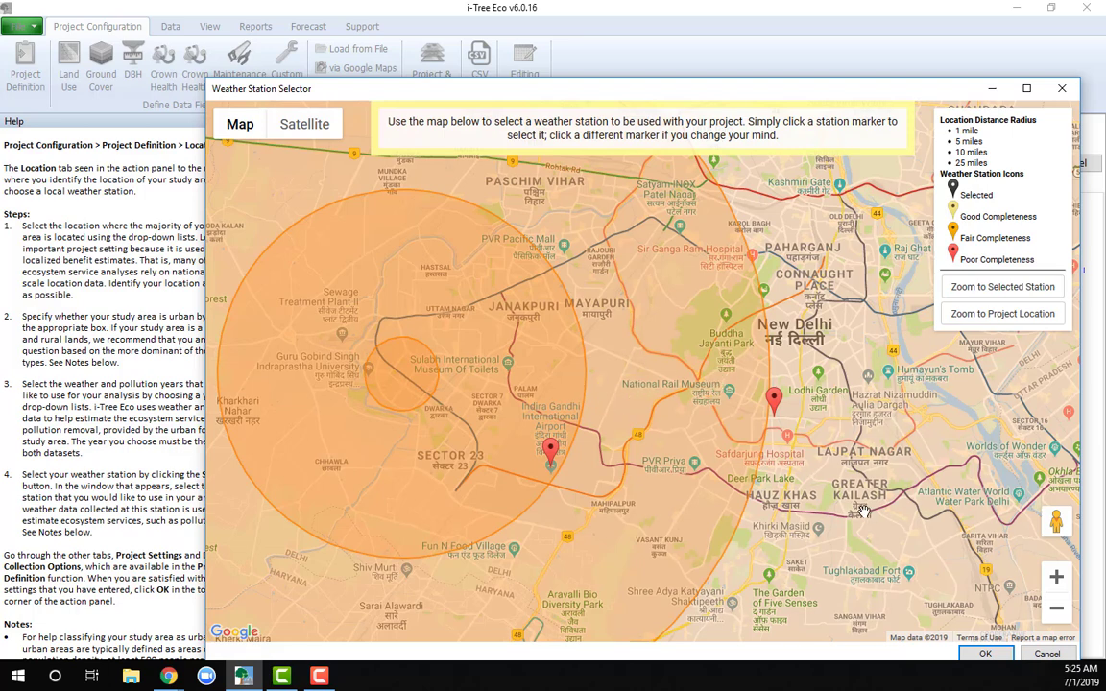
left_click_drag(752, 93, 737, 41)
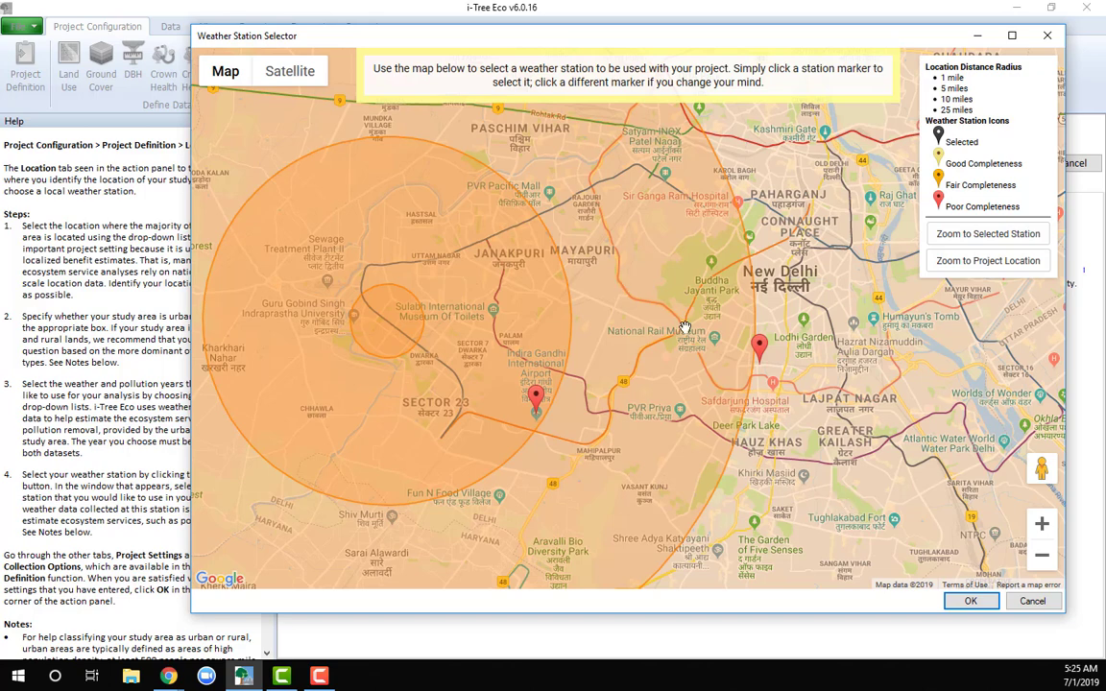
left_click(536, 397)
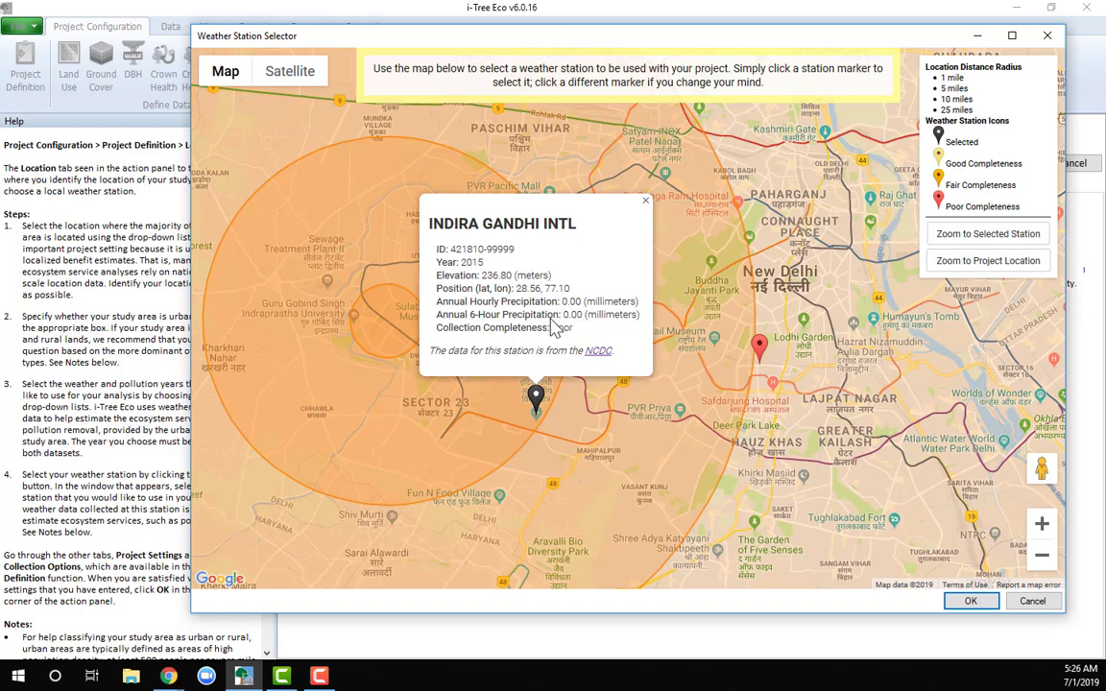
left_click(645, 204)
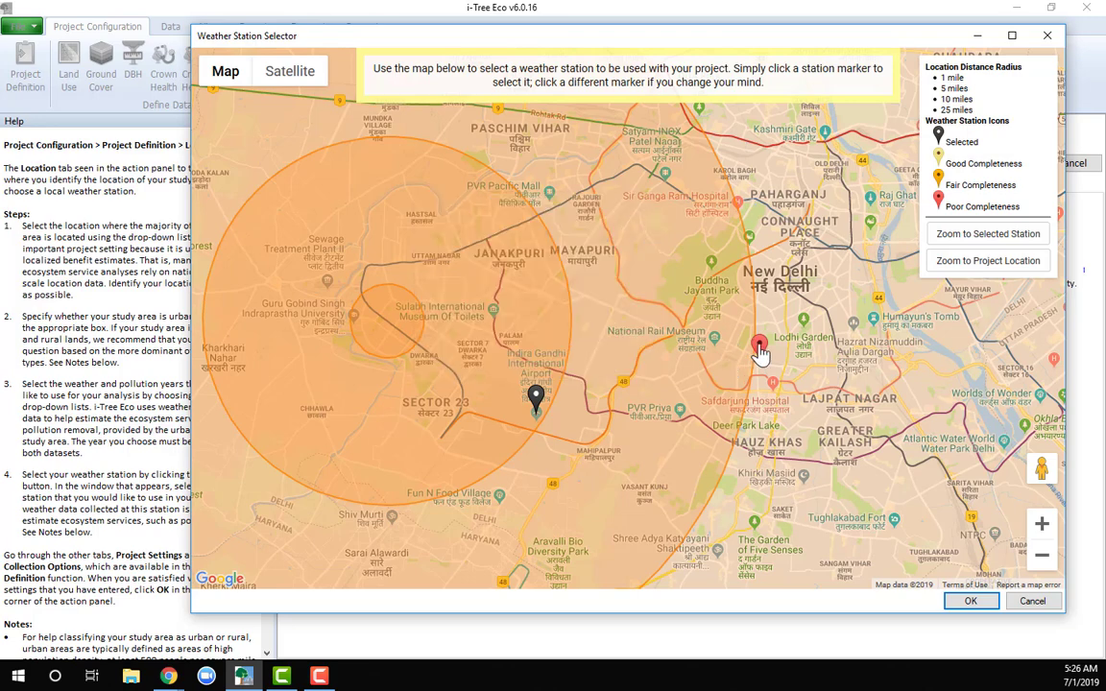
Select the Safdarjung weather station on the map for the project and accept it
left_click(759, 347)
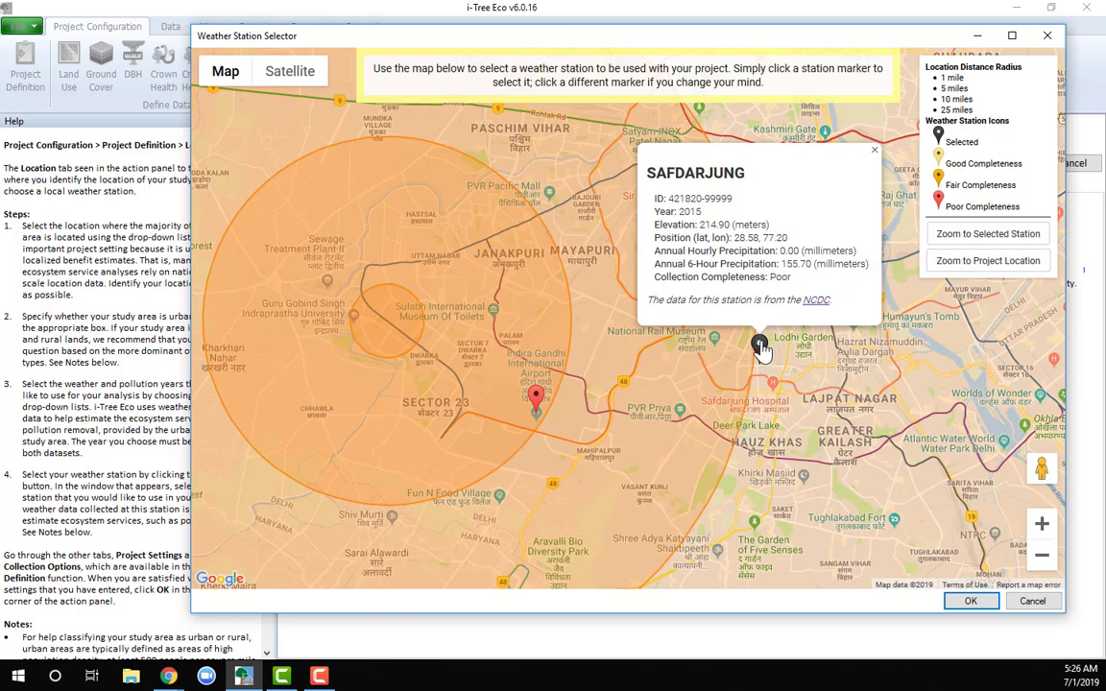
left_click(873, 151)
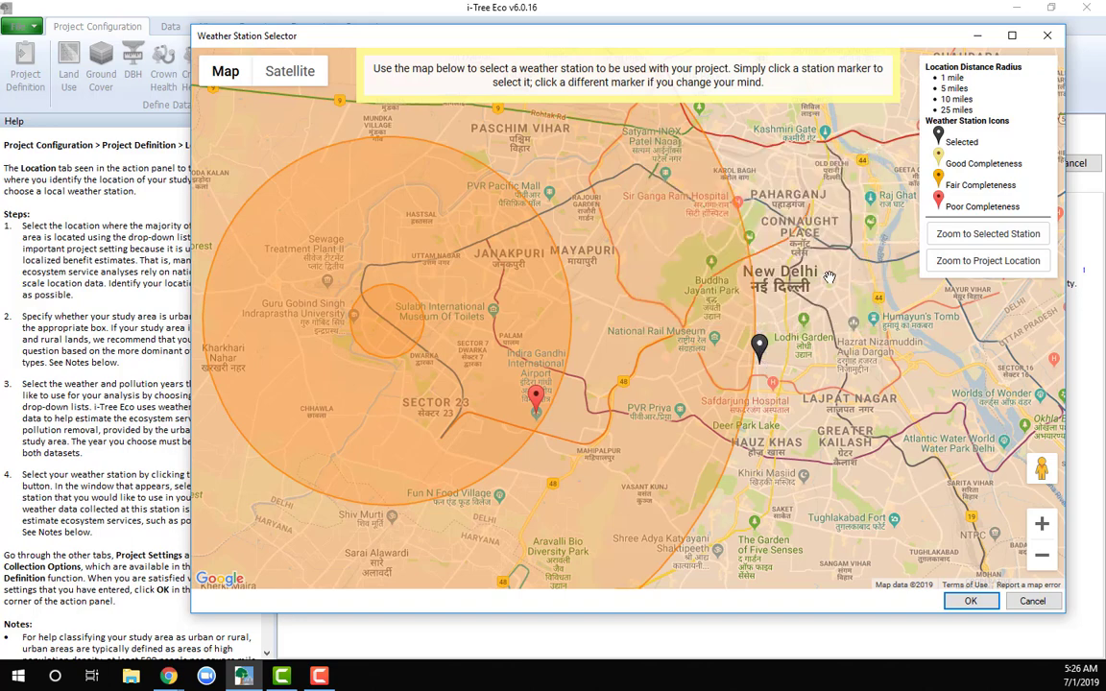
left_click(759, 346)
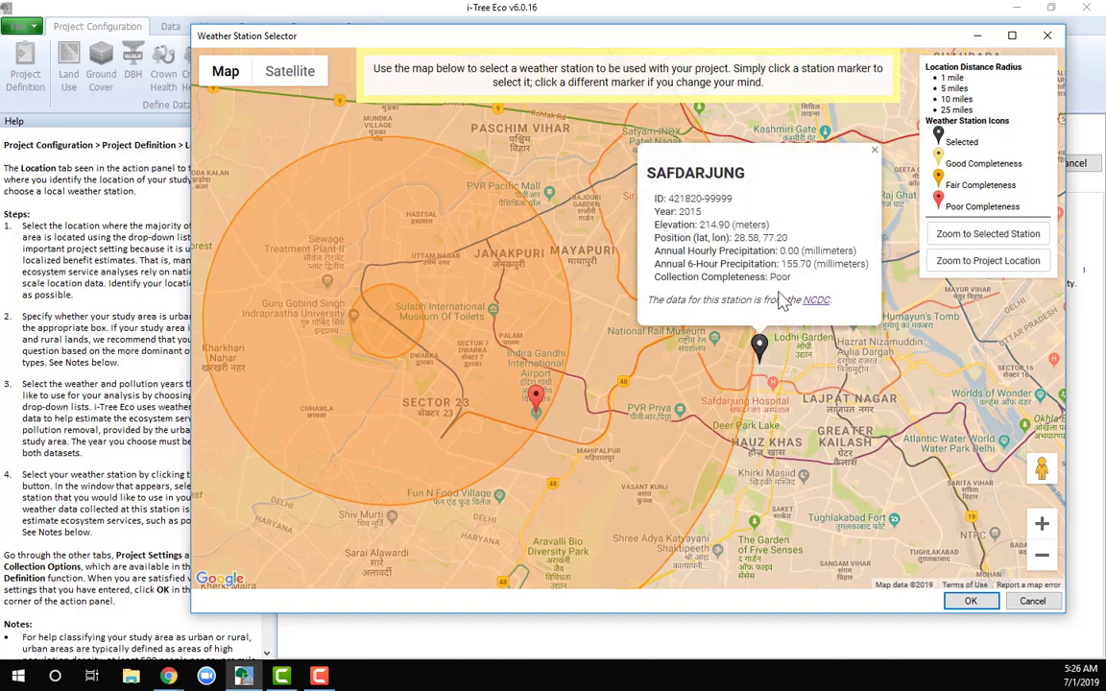
left_click(972, 601)
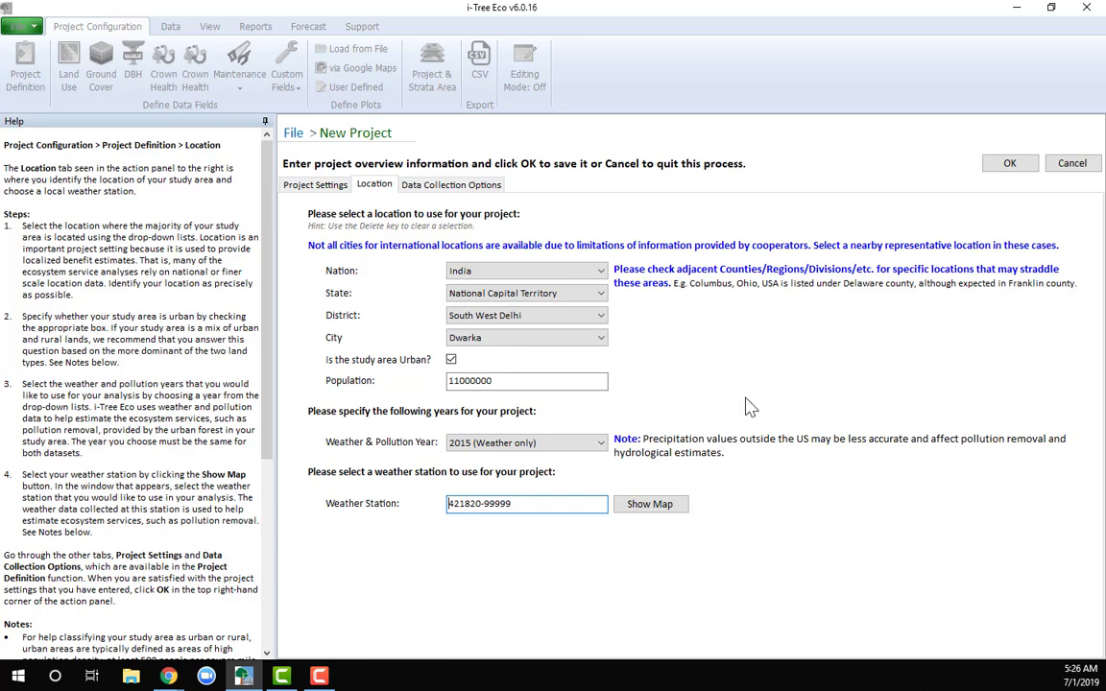
Reopen the weather station map and choose the Safdarjung station again
left_click(667, 506)
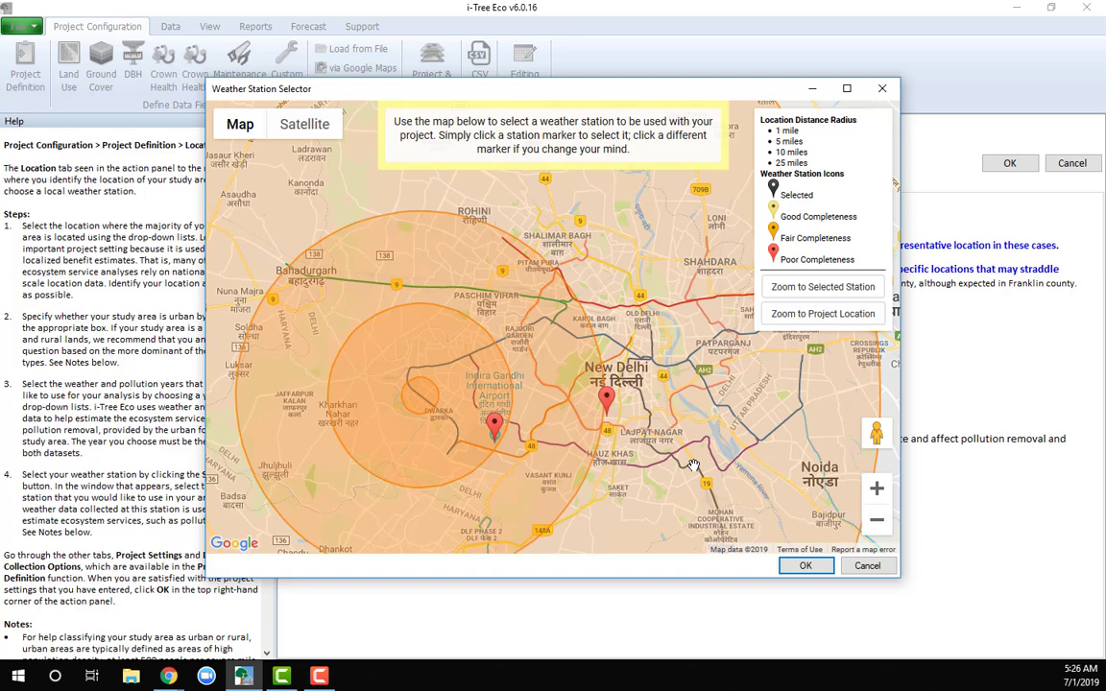
left_click(606, 399)
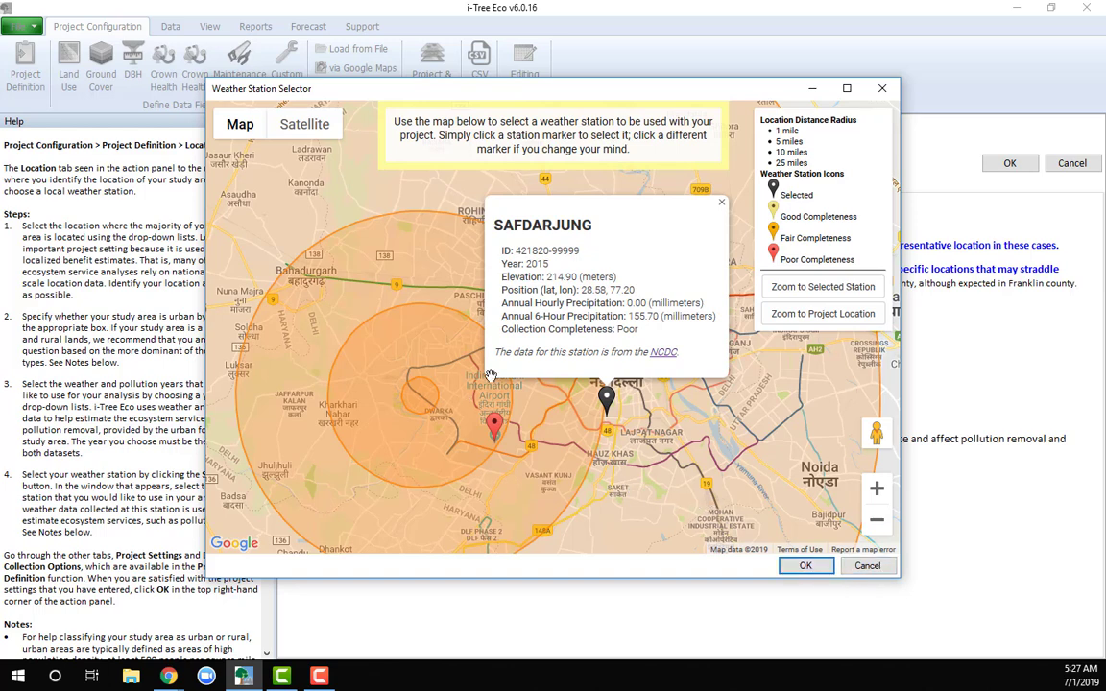
left_click(805, 566)
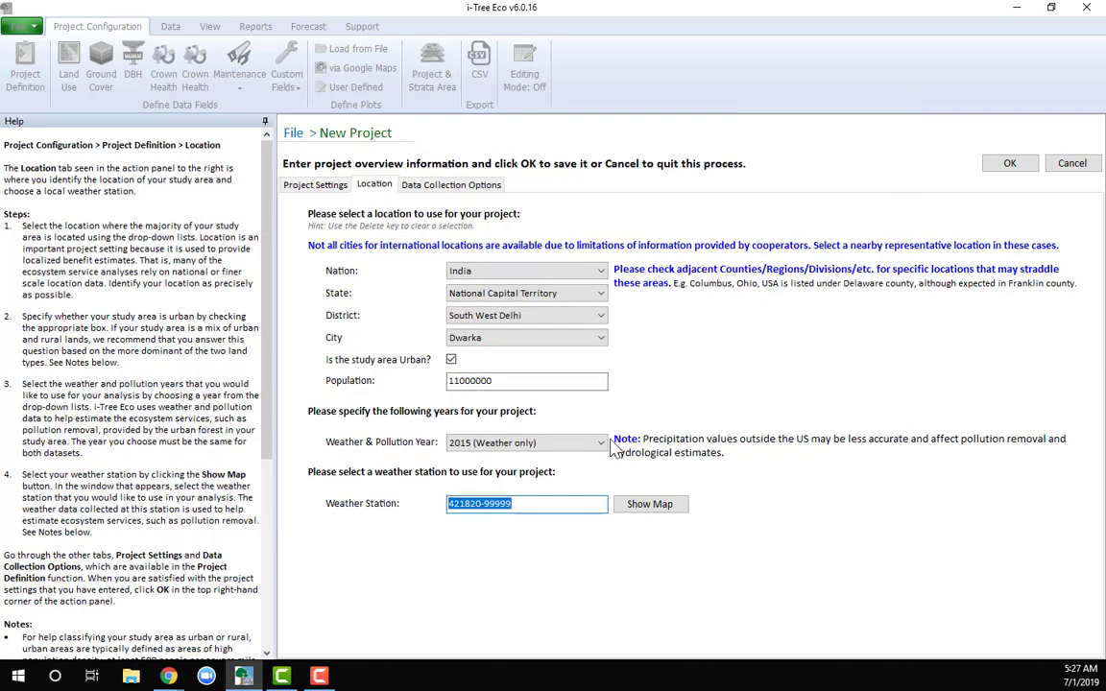
Choose 2015 (Weather only) again as the weather and pollution year and reopen the weather station map
left_click(567, 442)
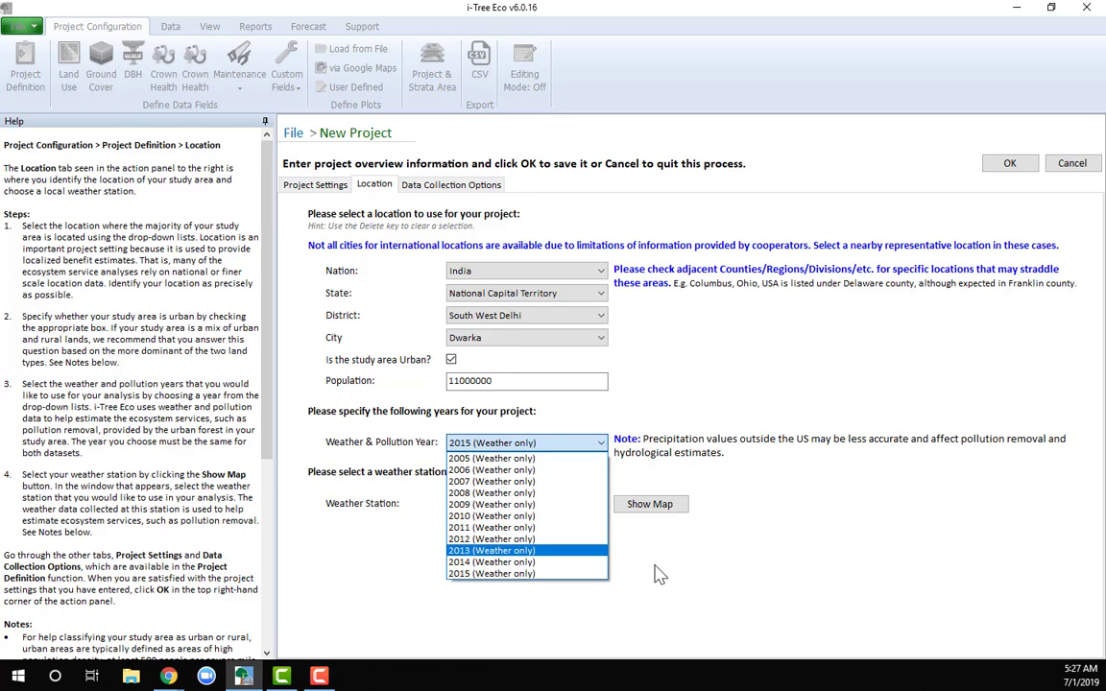
left_click(579, 573)
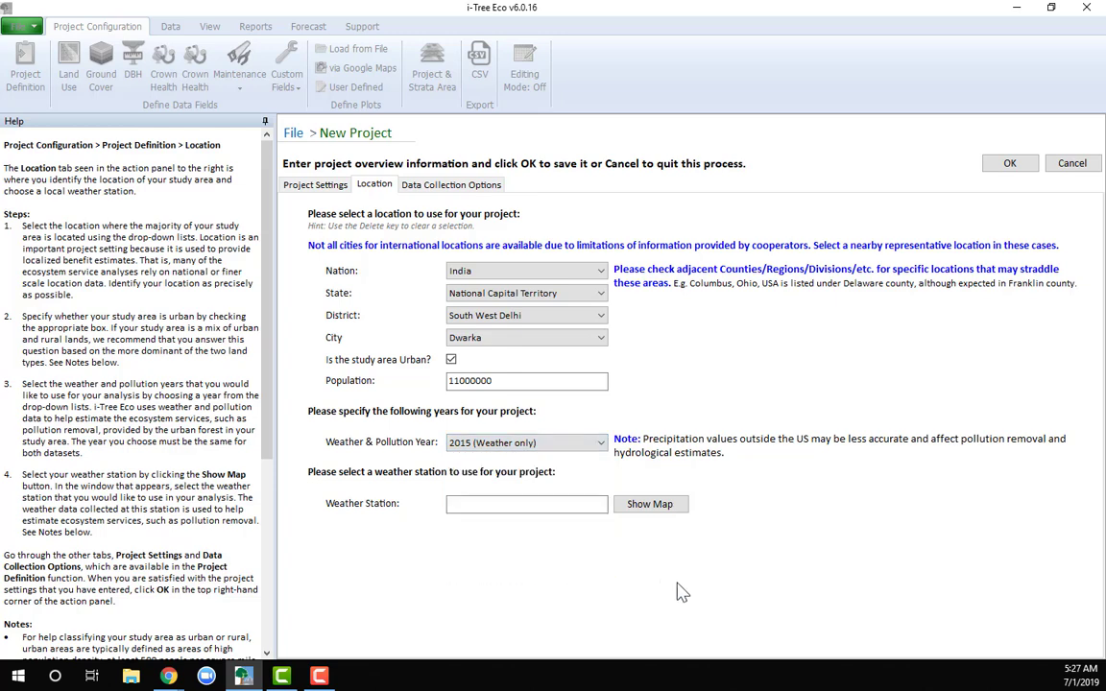
left_click(633, 507)
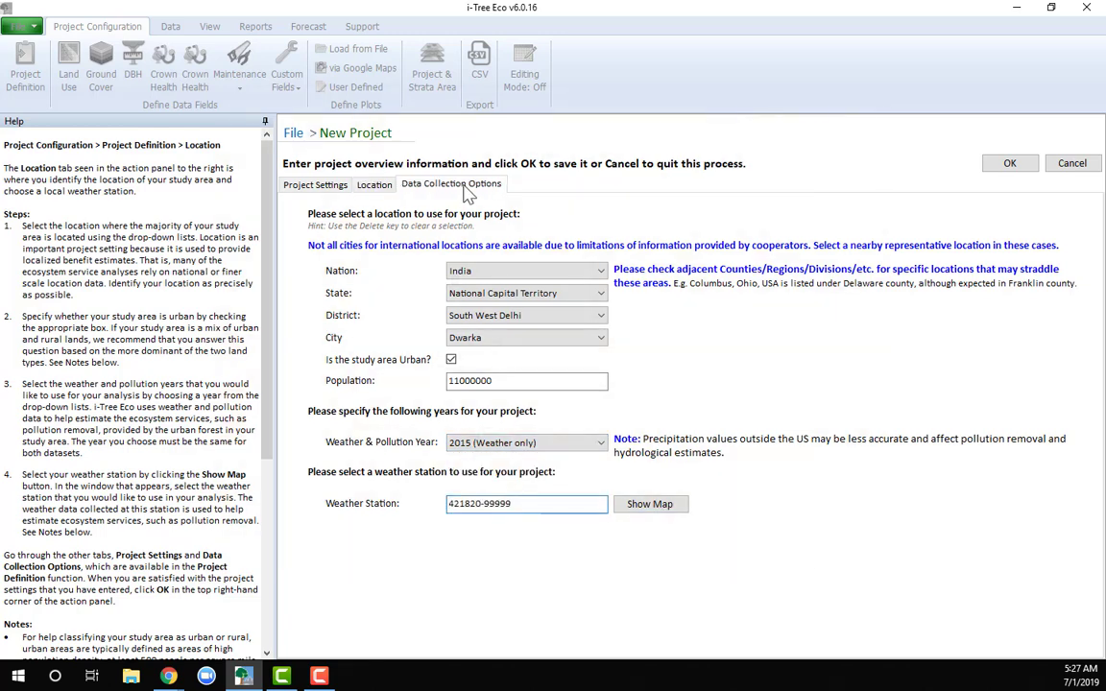
In the data collection options, set the units to Metric and include Land Use, Total tree height and Crown Health
left_click(468, 187)
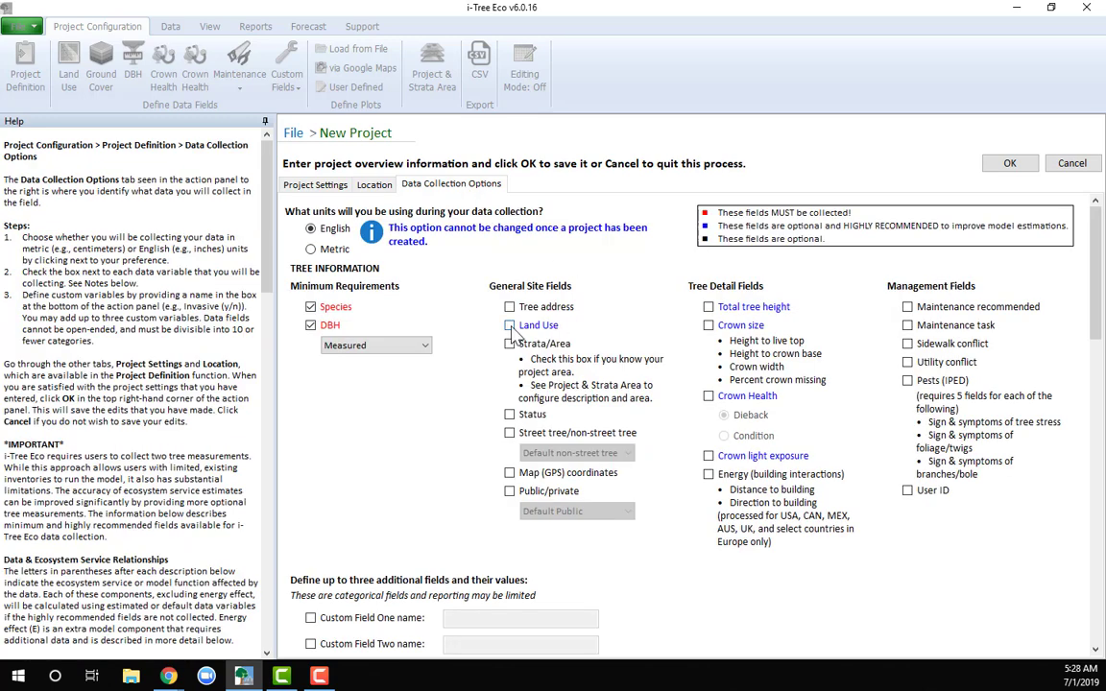
left_click(322, 253)
left_click(509, 326)
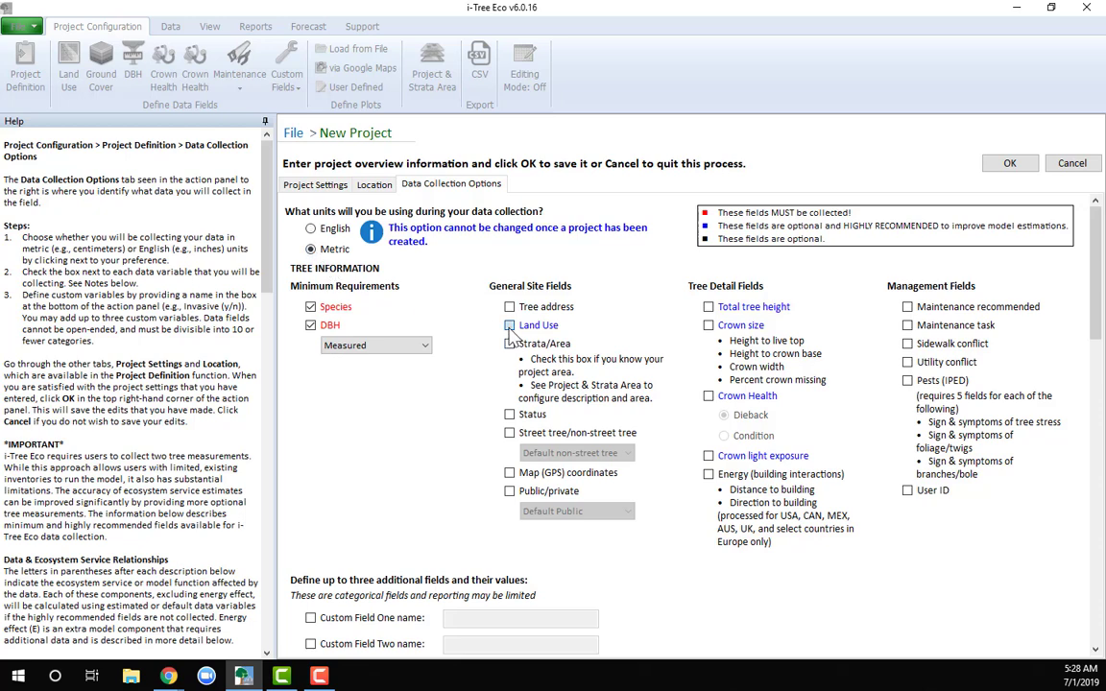
left_click(708, 307)
left_click(708, 395)
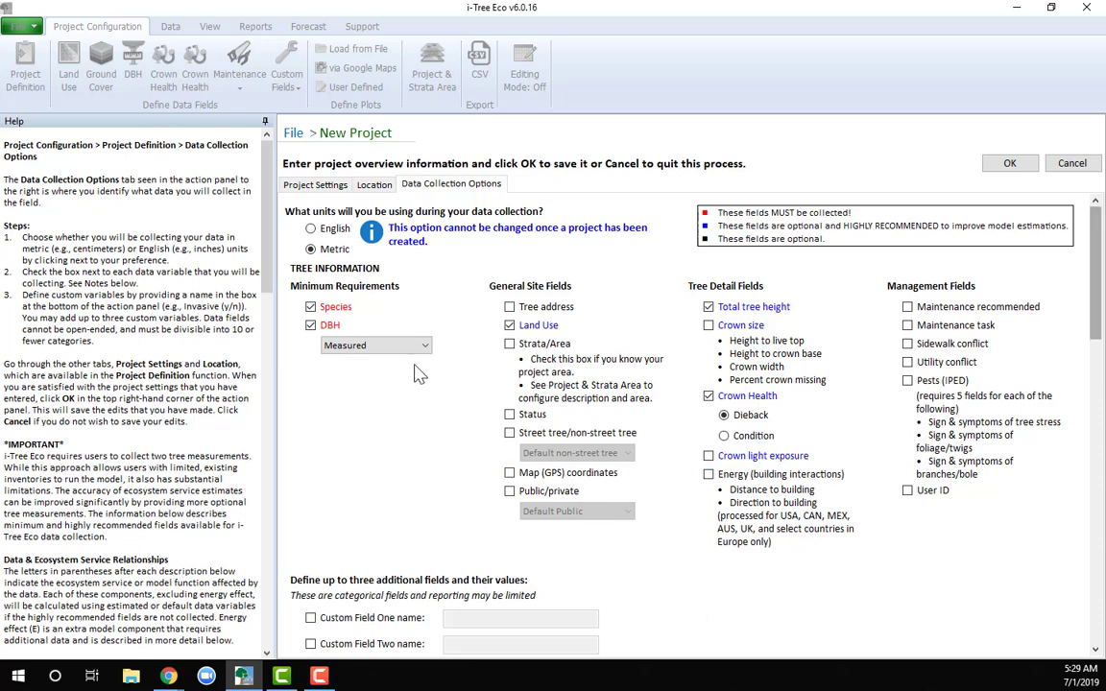
Add Map (GPS) coordinates to the general site fields collected for each tree
scroll(238, 228, "down", 3)
left_click_drag(274, 279, 277, 311)
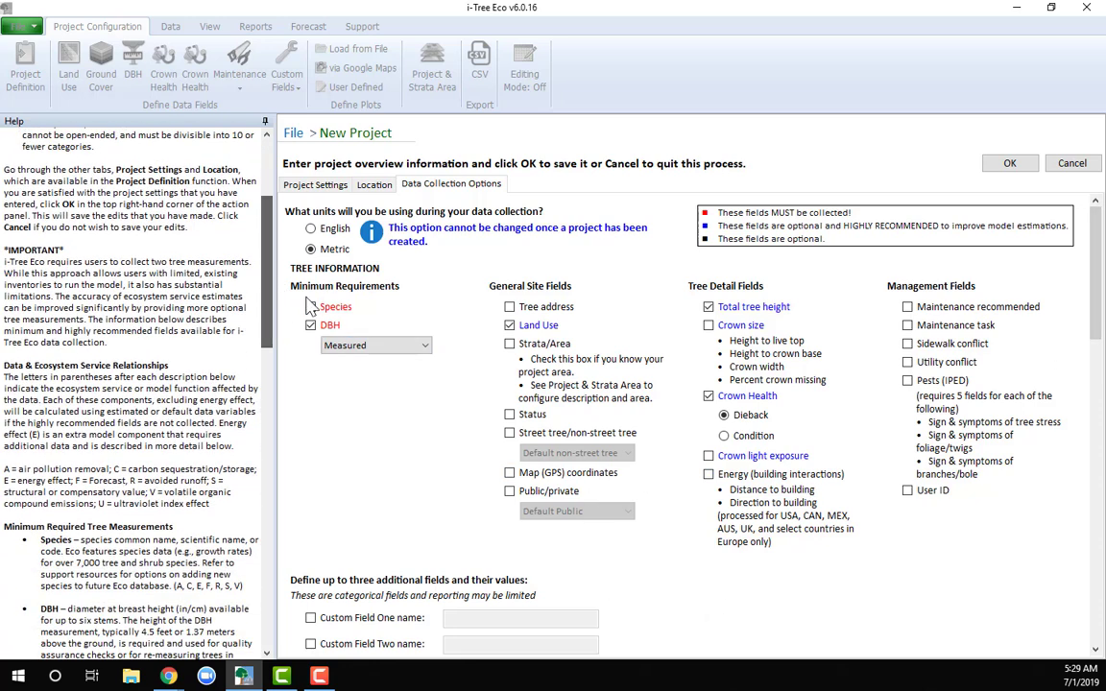
mouse_move(1091, 254)
left_mouse_down()
mouse_move(1103, 458)
mouse_move(1099, 257)
left_mouse_up()
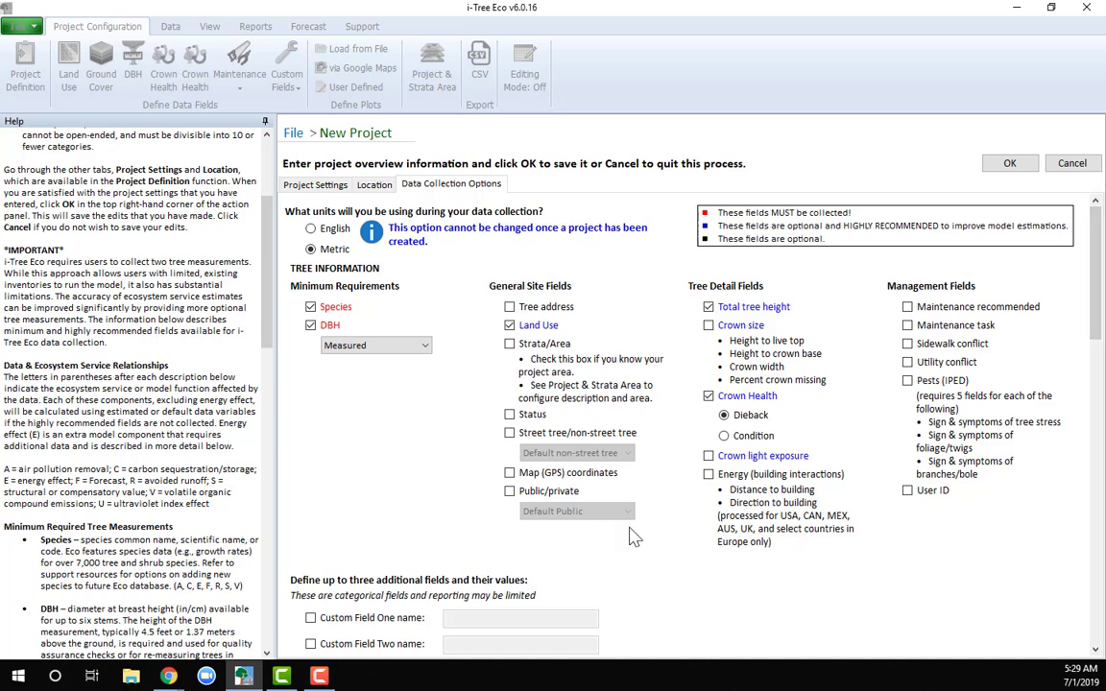
left_click(510, 474)
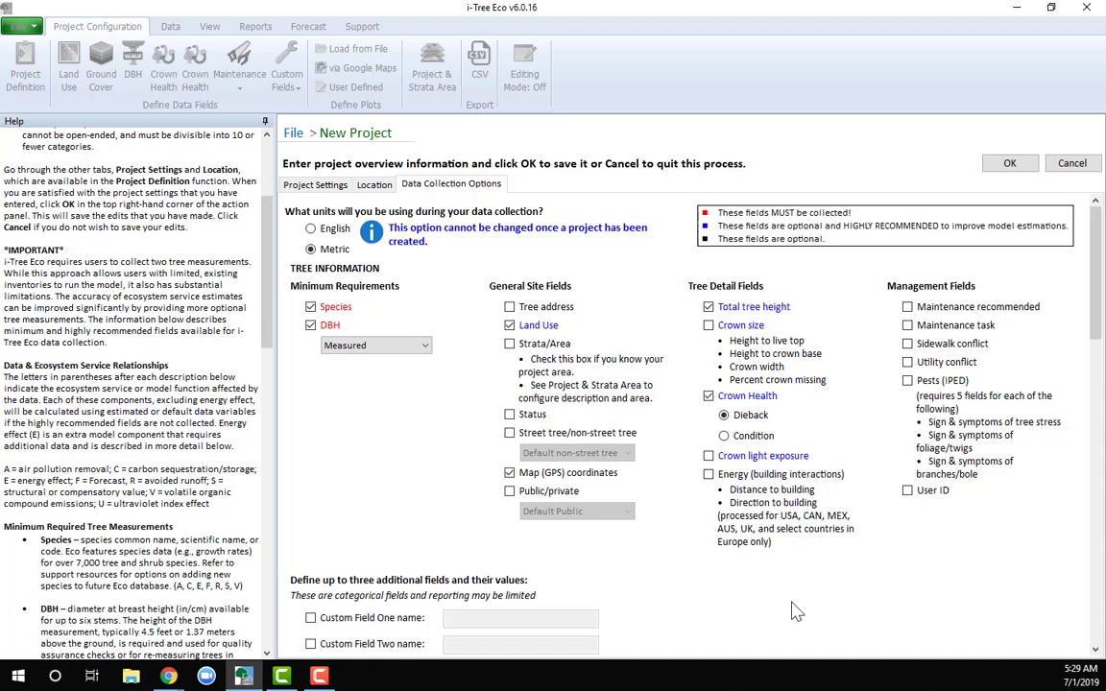
Save the new project definition, reviewing the report availability list and accepting it
left_click(1005, 170)
left_click(1005, 170)
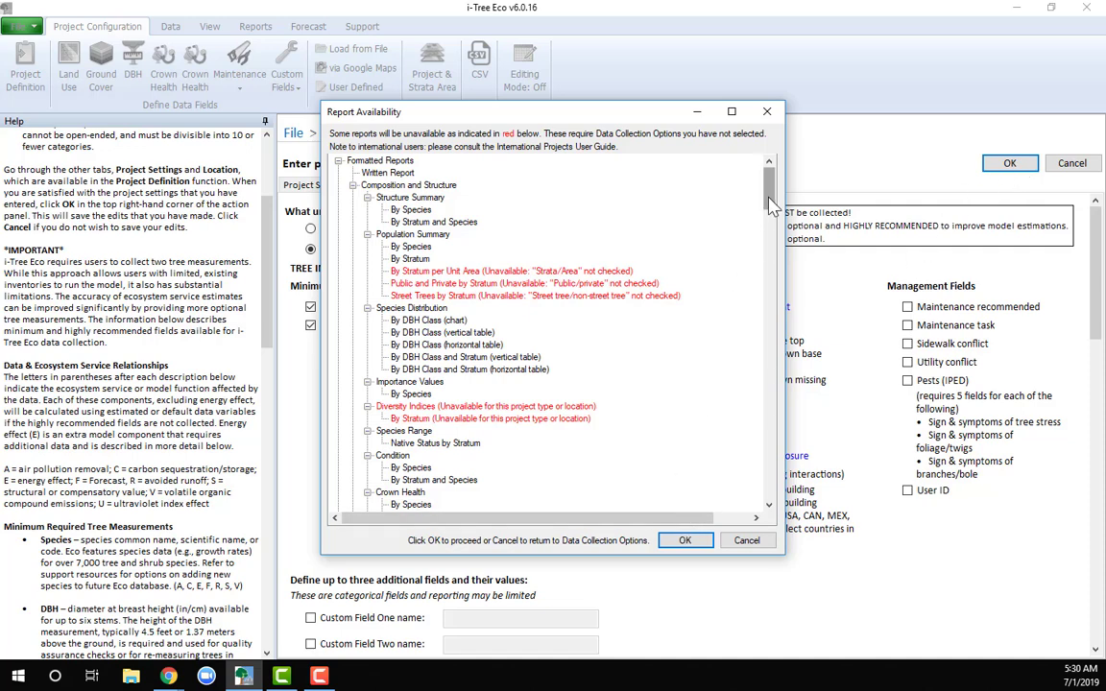
mouse_move(771, 206)
left_mouse_down()
mouse_move(778, 251)
mouse_move(782, 203)
left_mouse_up()
scroll(711, 183, "down", 20)
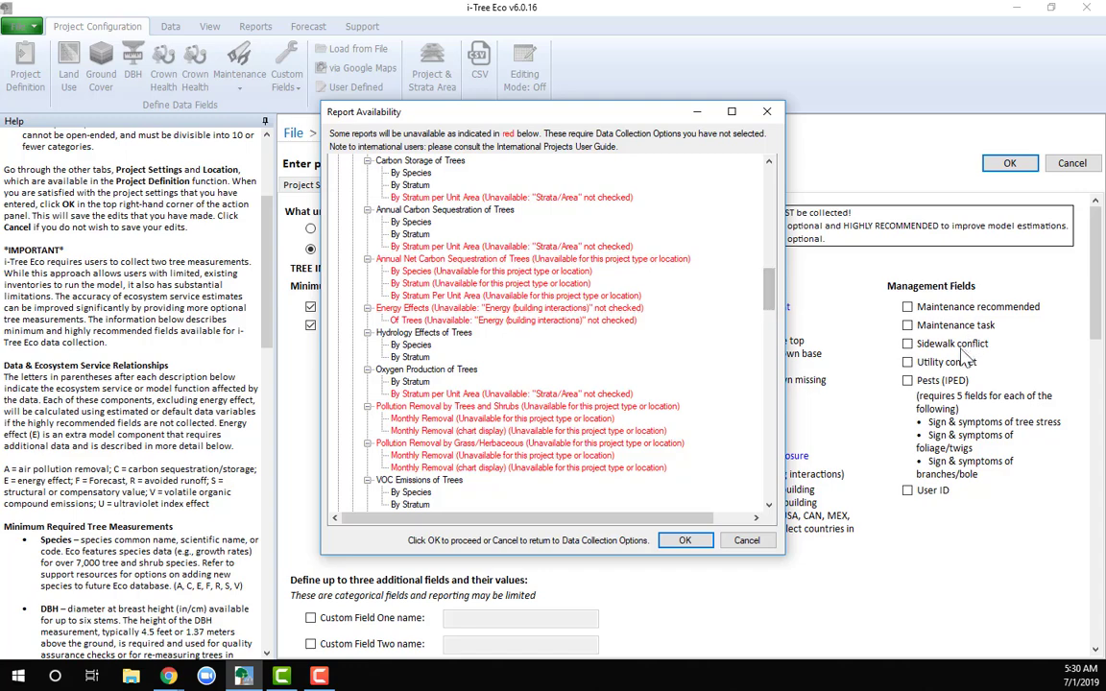
scroll(701, 274, "down", 15)
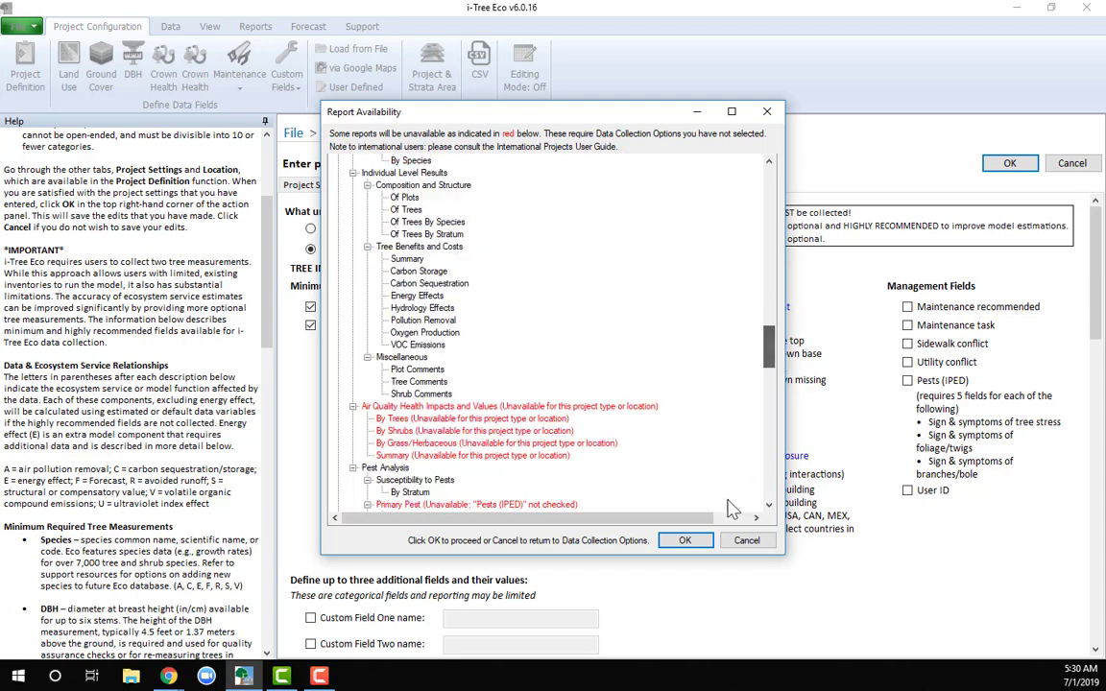
left_click(684, 540)
left_click(1013, 163)
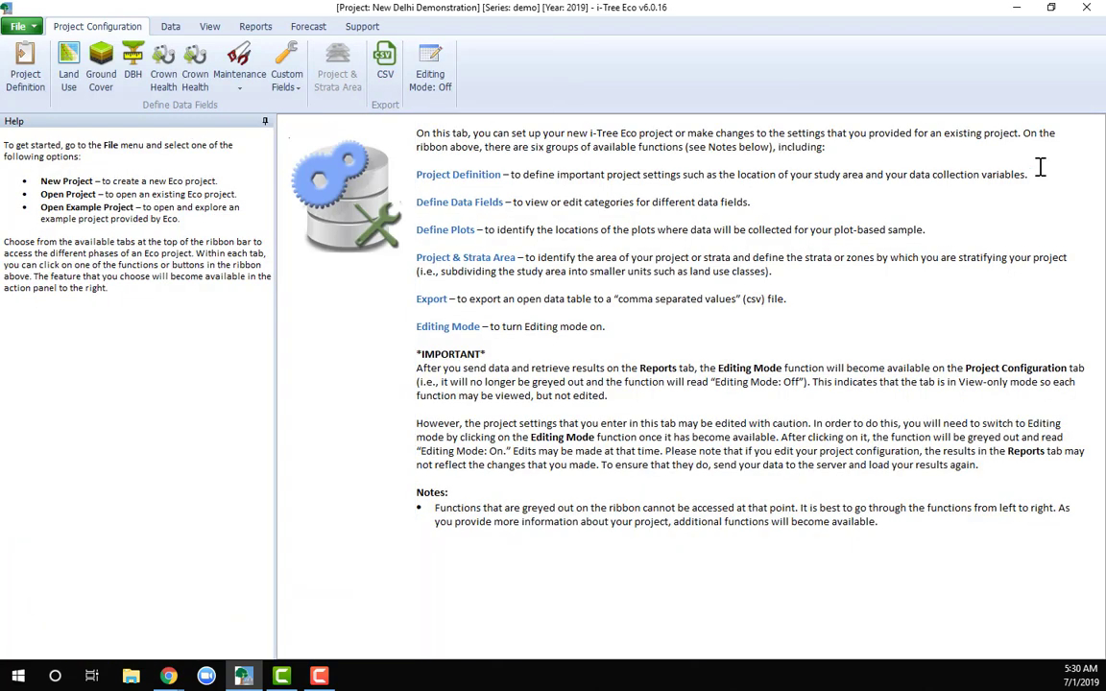
Open the Trees inventory table, narrow the help pane and start the first tree record
left_click(167, 29)
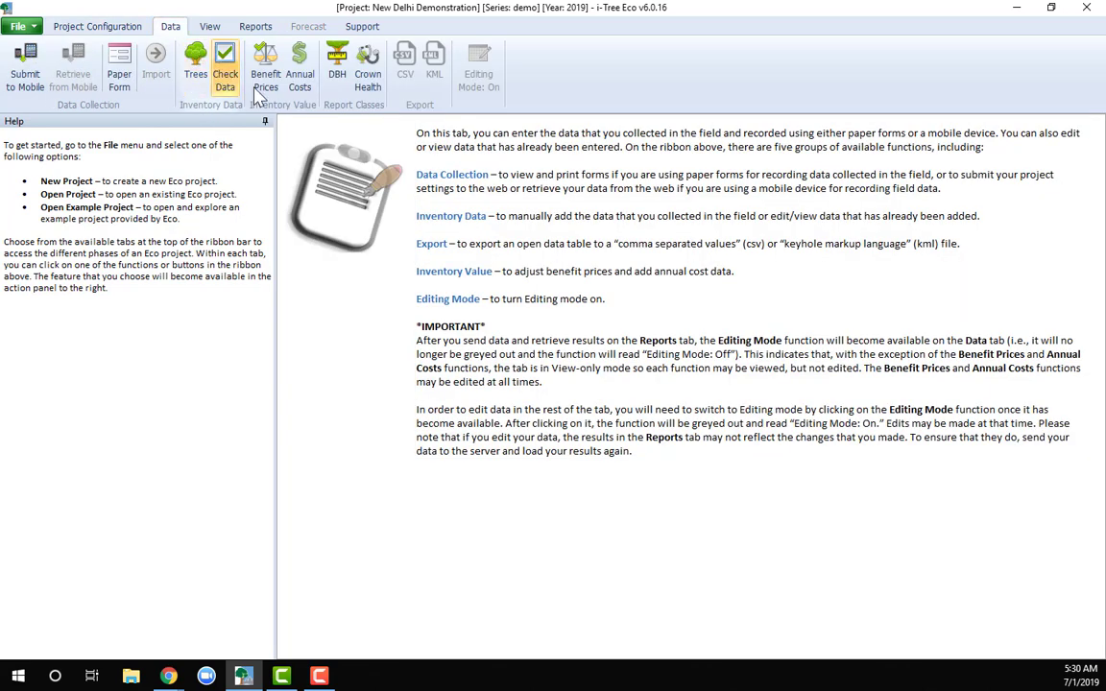
left_click(200, 88)
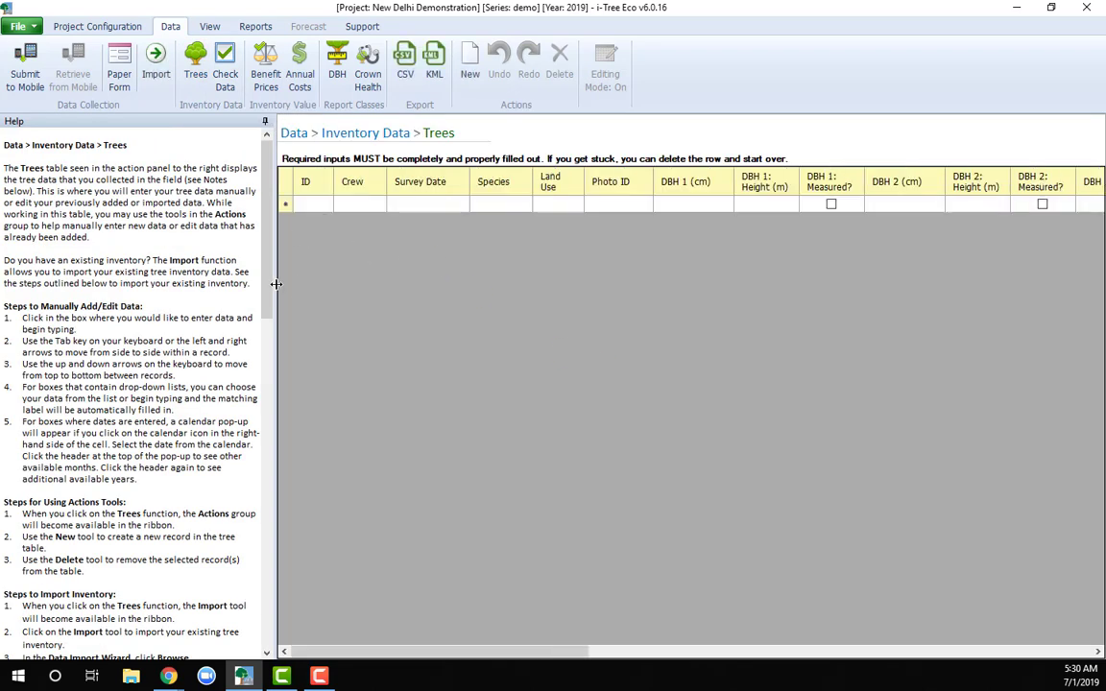
left_click_drag(274, 284, 127, 315)
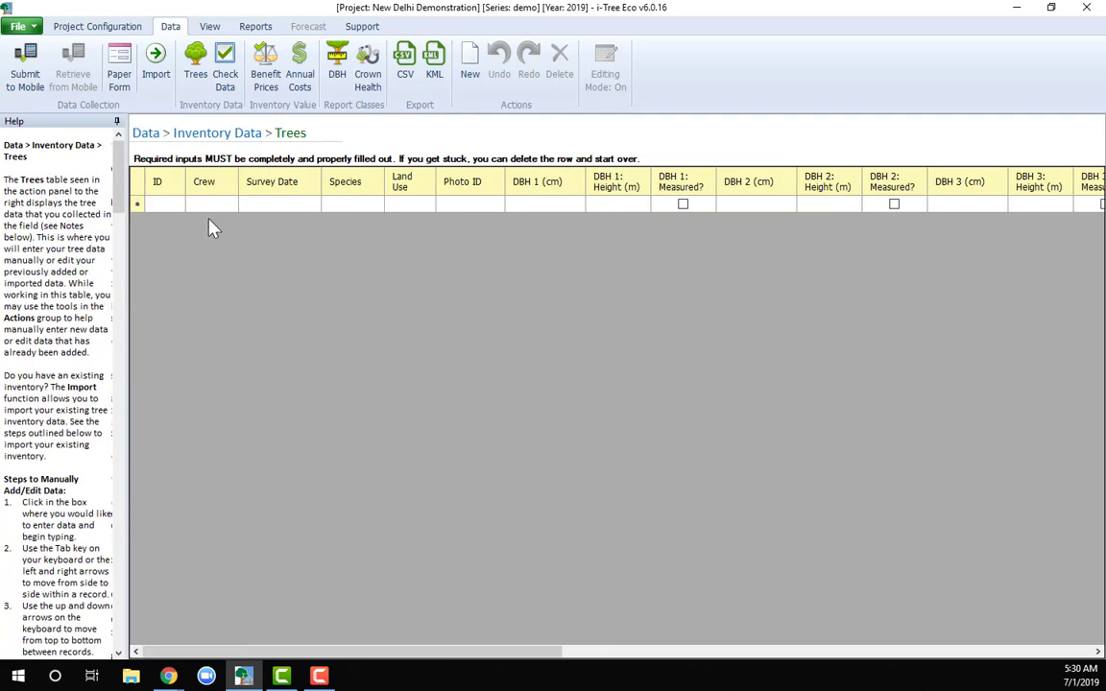
left_click(156, 204)
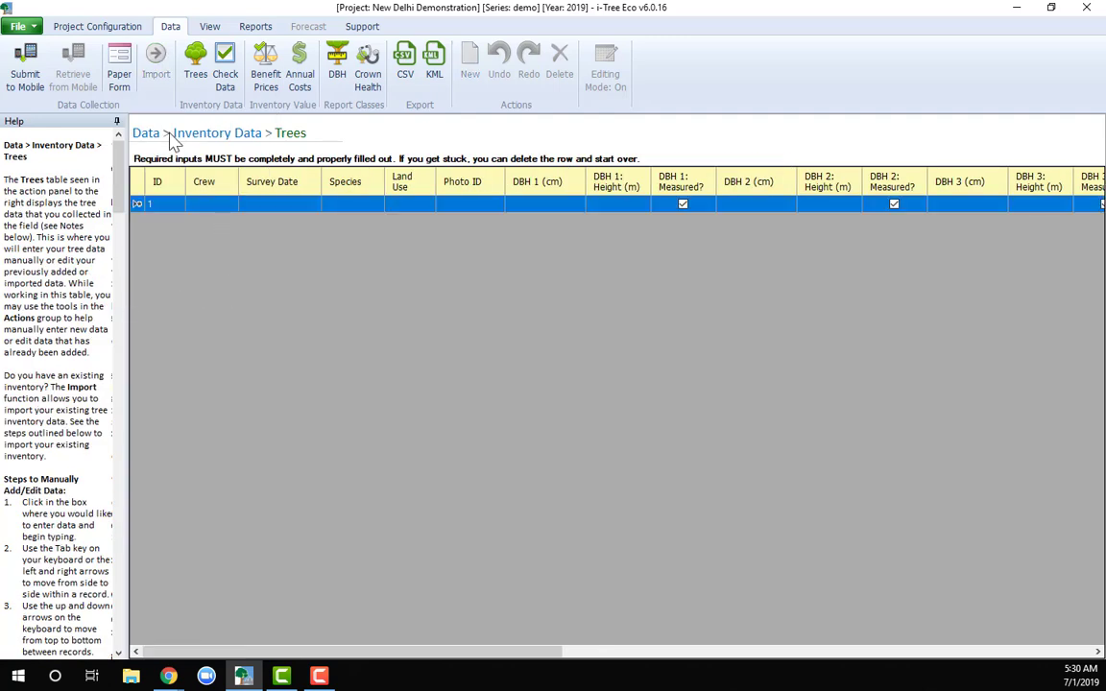
left_click(107, 27)
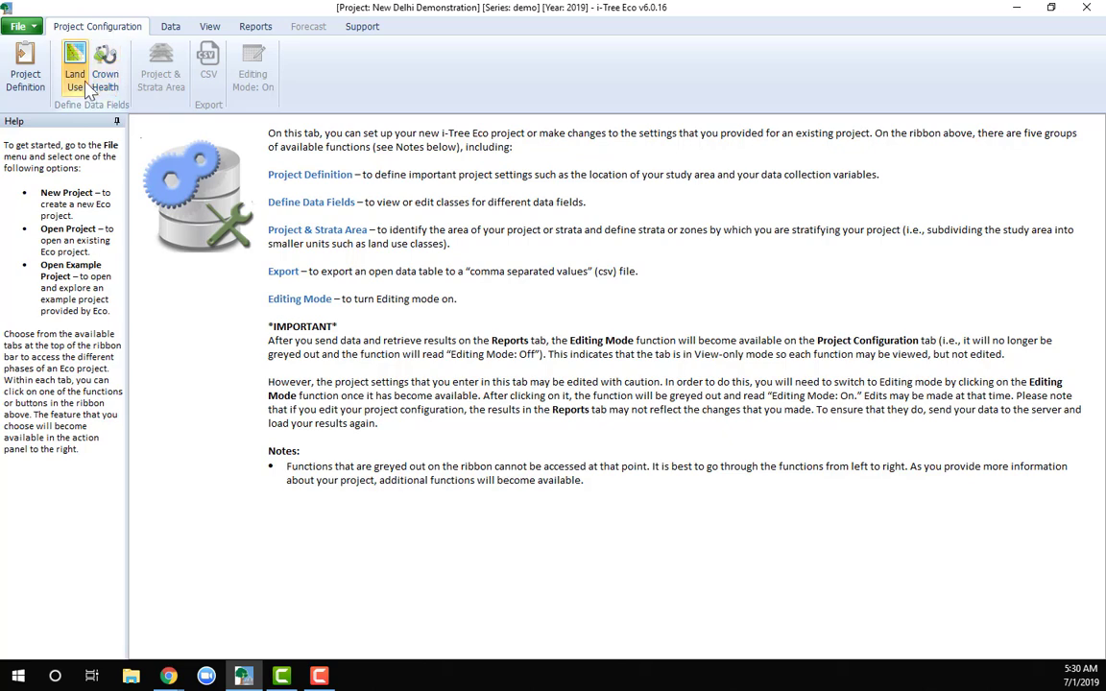
left_click(169, 27)
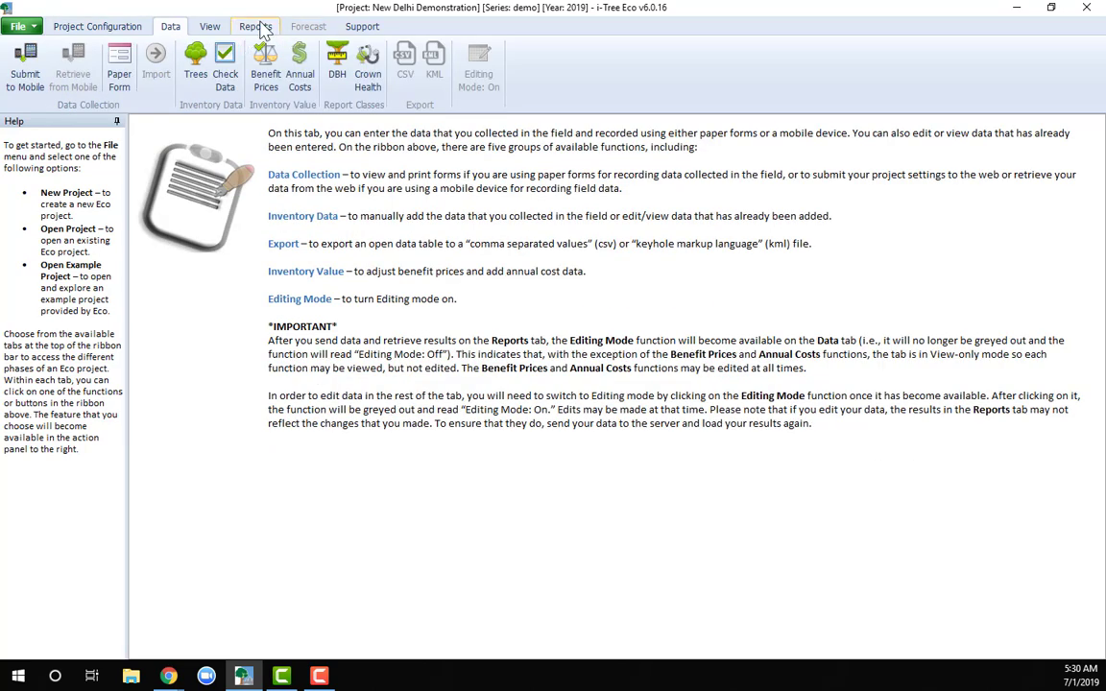
left_click(256, 27)
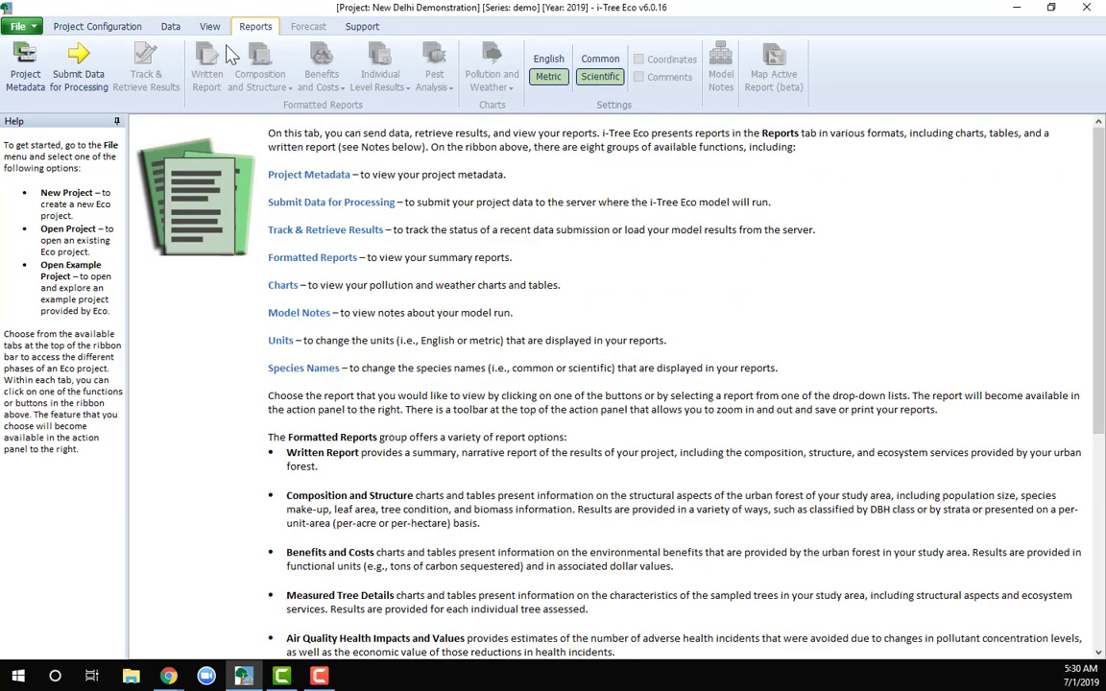
left_click(171, 28)
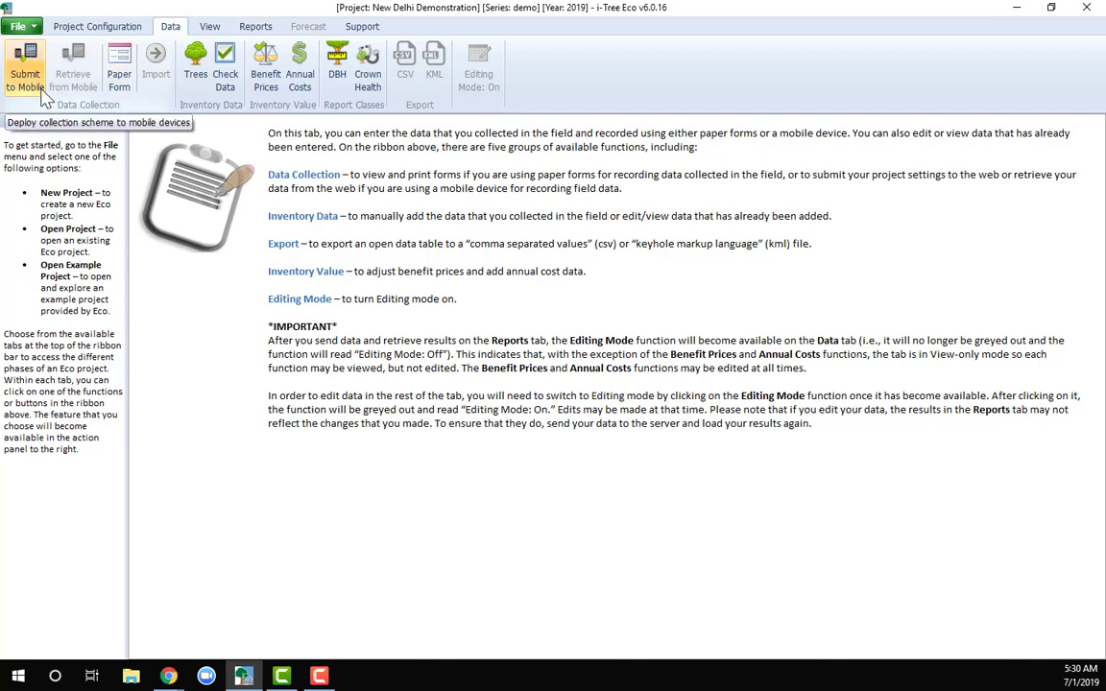